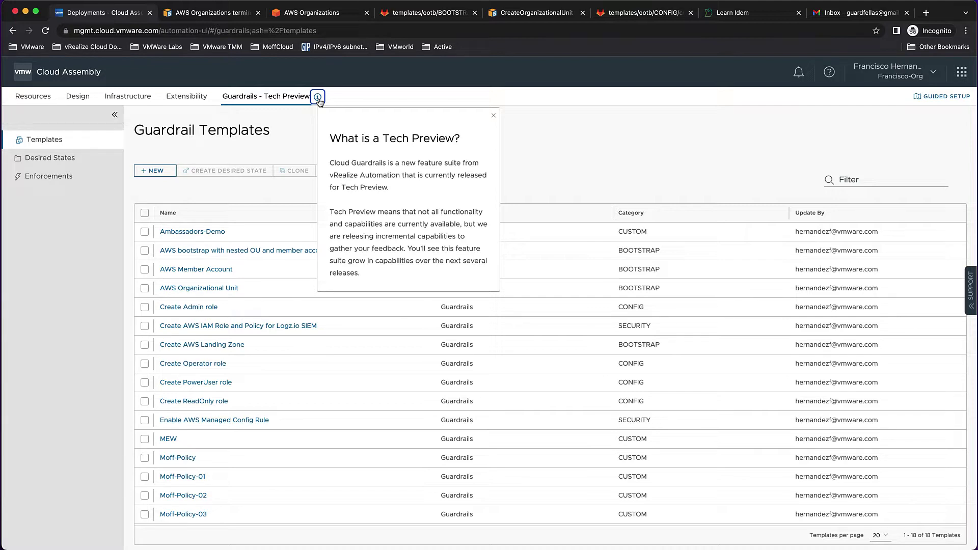
- Read the Tech Preview explanation and the AWS documentation page on Organizations terminology and concepts
{"action": "left_click", "coordinate": [318, 97]}
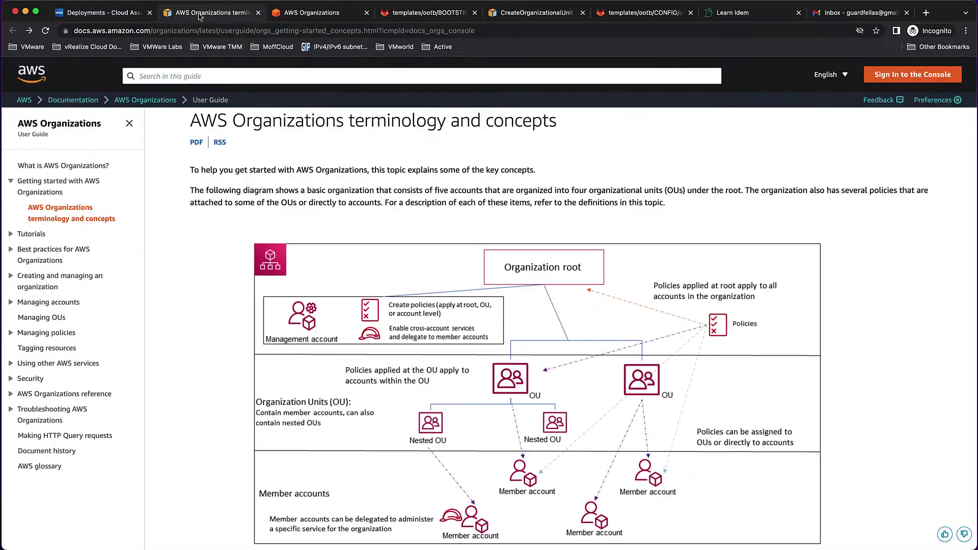
{"action": "left_click", "coordinate": [199, 14]}
- In the AWS Organizations console, review the service control policies and return to the AWS accounts hierarchy
{"action": "left_click", "coordinate": [307, 15]}
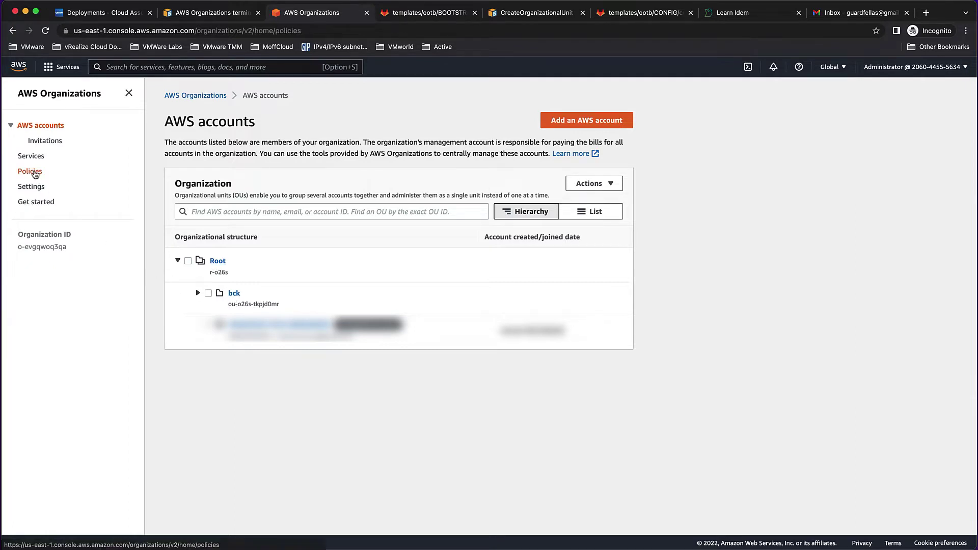
{"action": "left_click", "coordinate": [30, 172]}
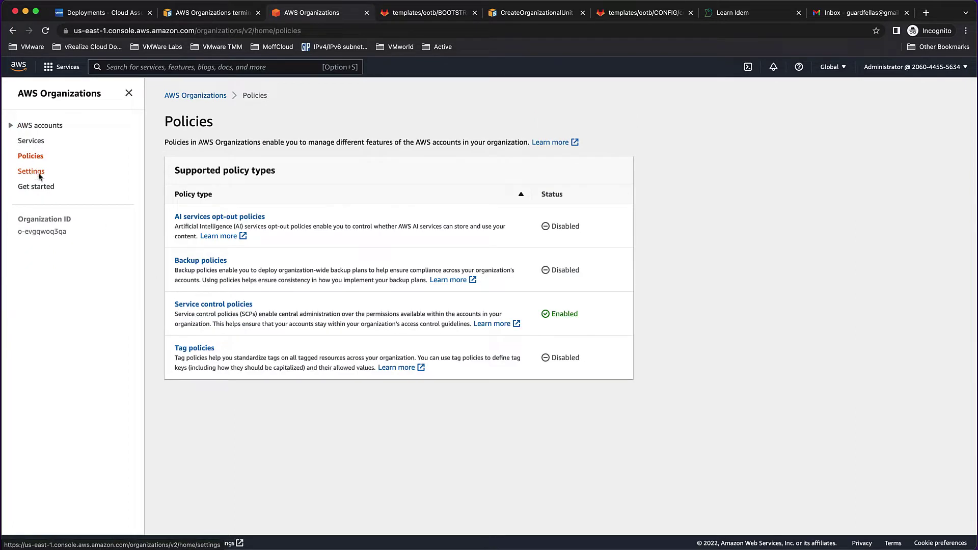
{"action": "left_click", "coordinate": [205, 305]}
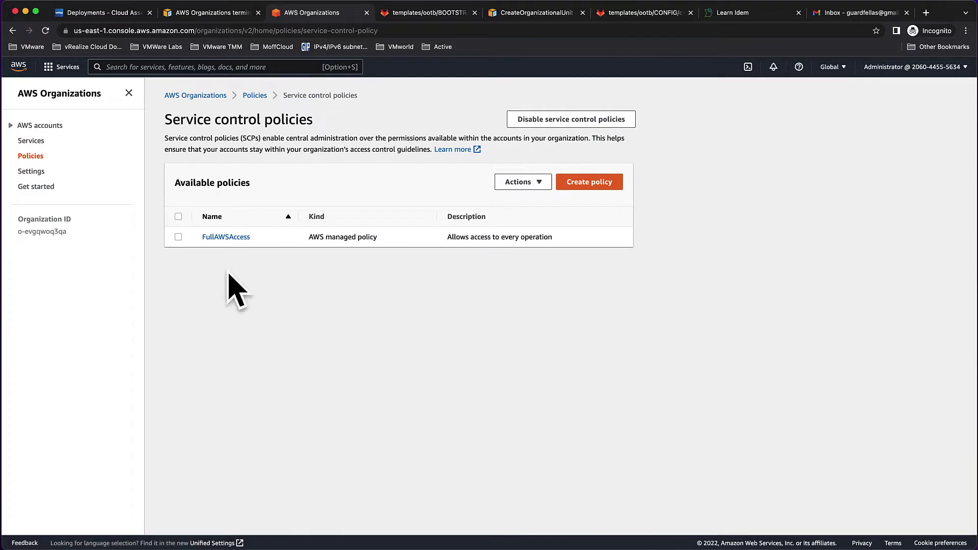
{"action": "left_click", "coordinate": [54, 126]}
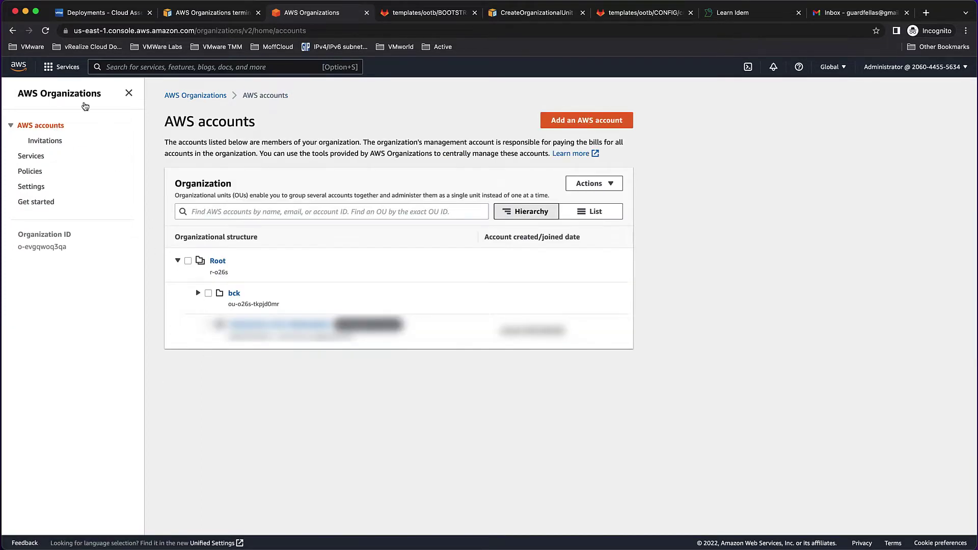
- In Cloud Assembly, start a guardrail template import from the library with the Bootstrap template Create AWS Landing Zone, assigned to the Guardrails project
{"action": "left_click", "coordinate": [94, 19]}
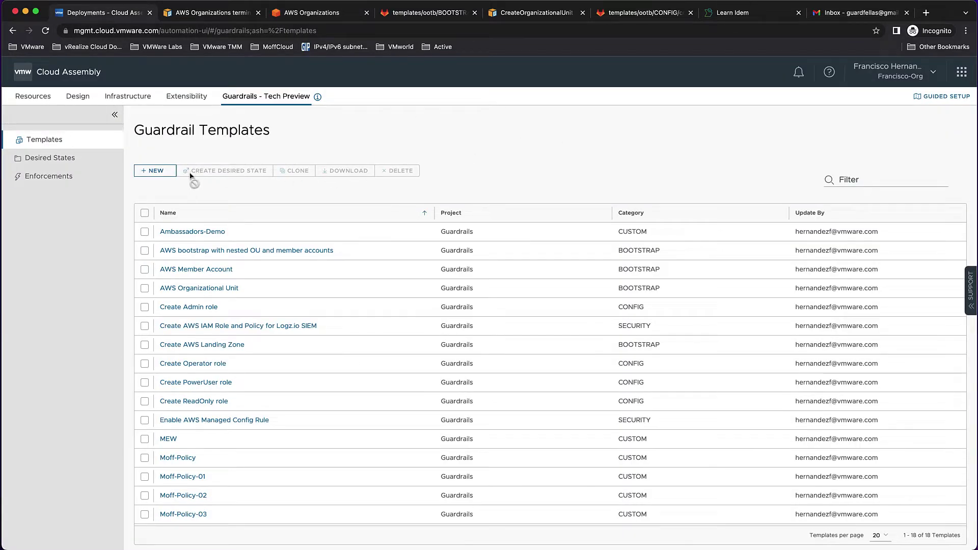
{"action": "left_click", "coordinate": [159, 176]}
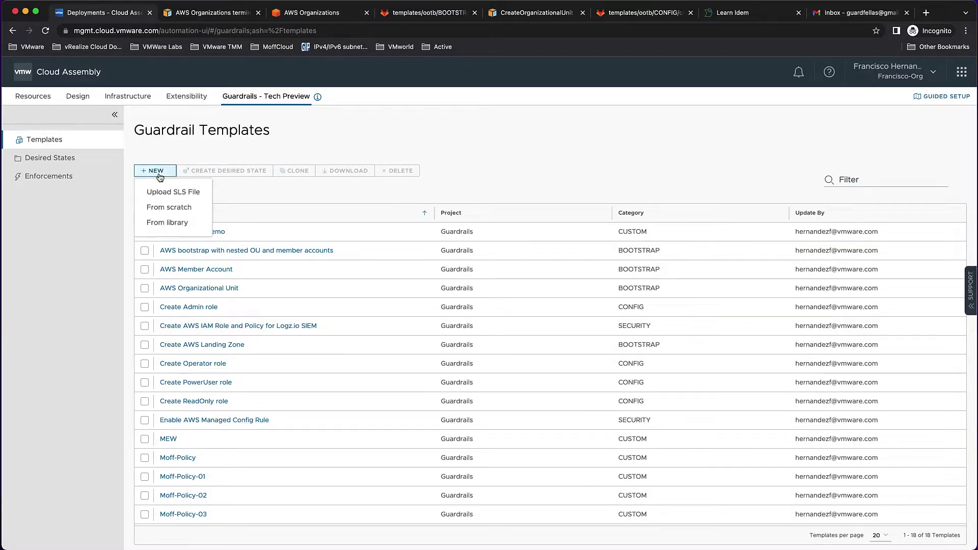
{"action": "left_click", "coordinate": [194, 229]}
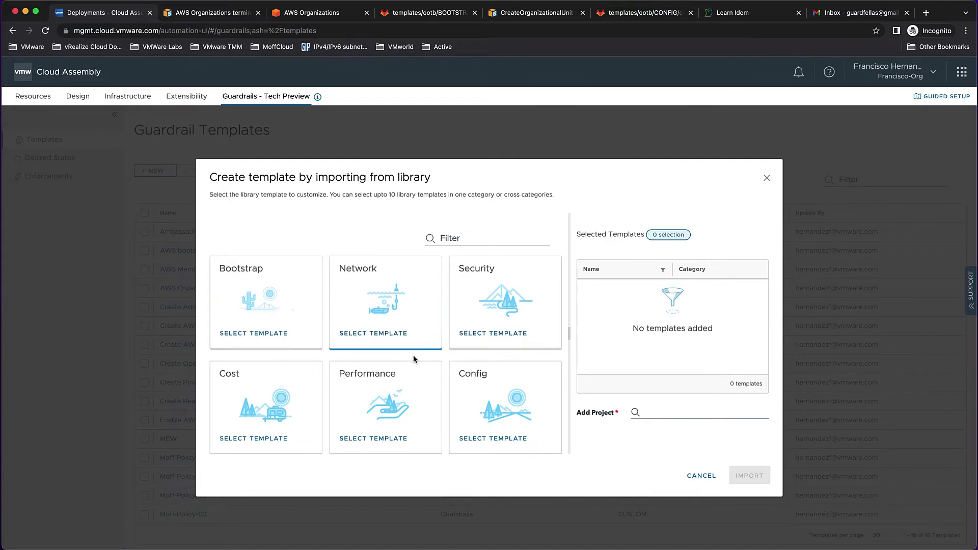
{"action": "left_click", "coordinate": [265, 316]}
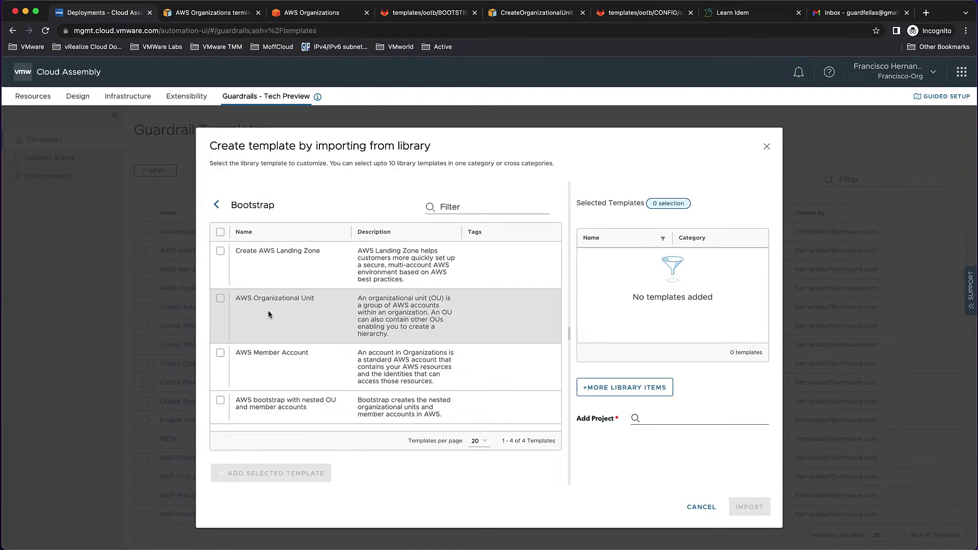
{"action": "left_click", "coordinate": [221, 252]}
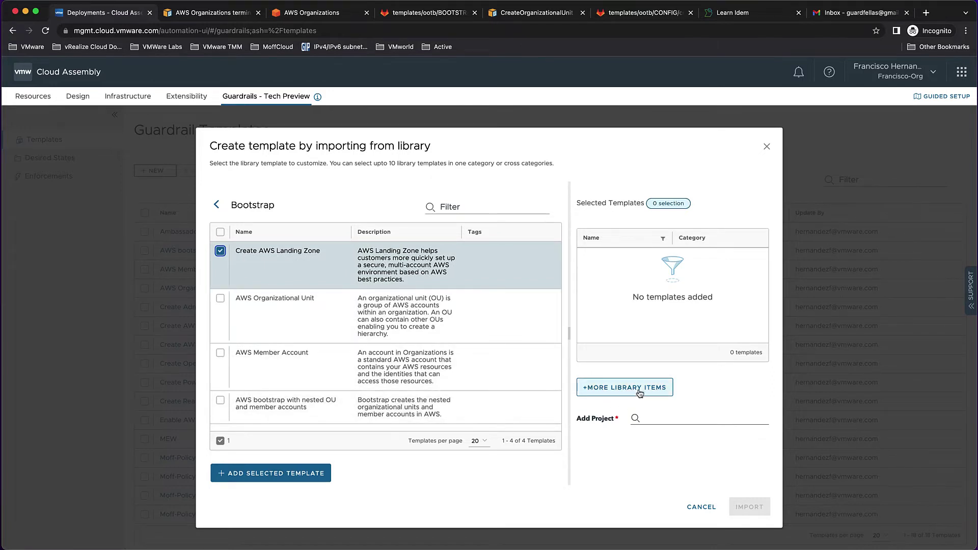
{"action": "left_click", "coordinate": [290, 475]}
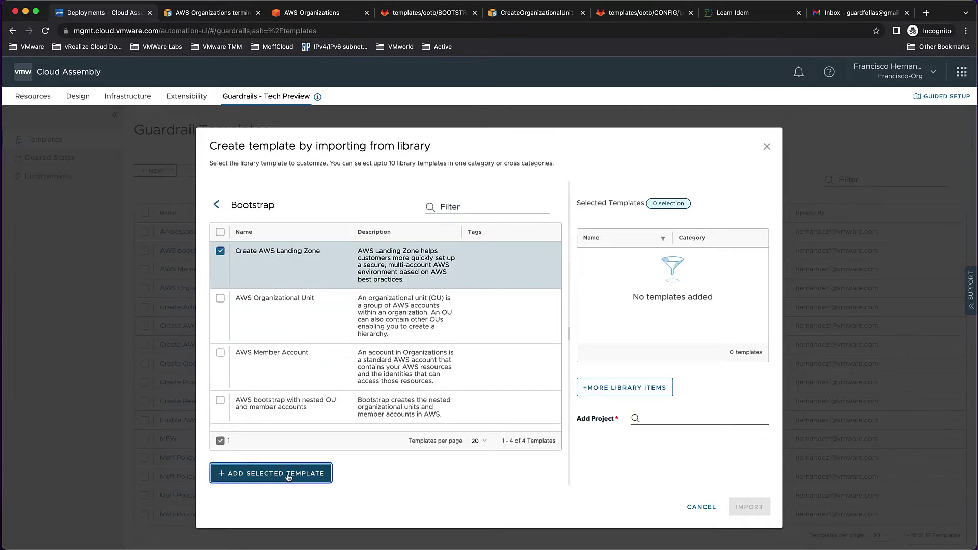
{"action": "left_click", "coordinate": [763, 424]}
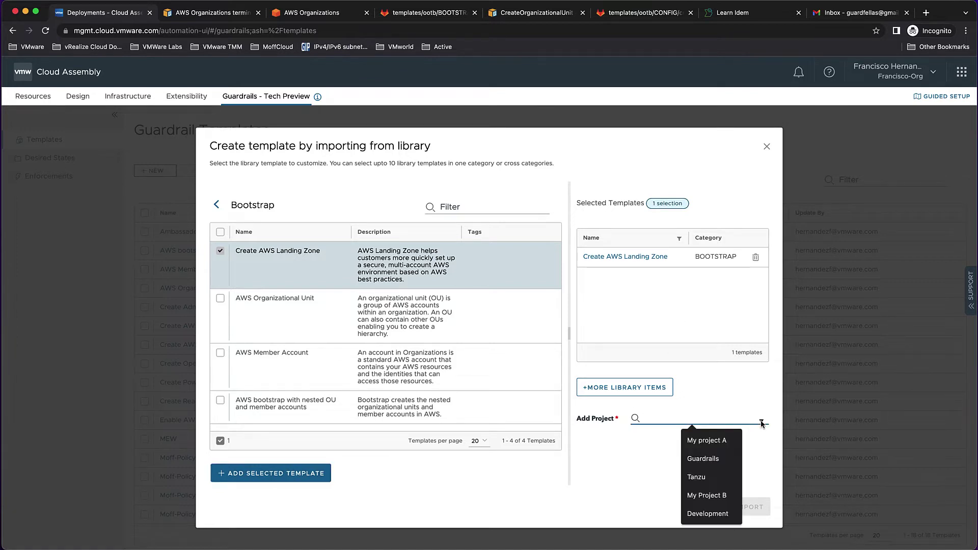
{"action": "left_click", "coordinate": [729, 454]}
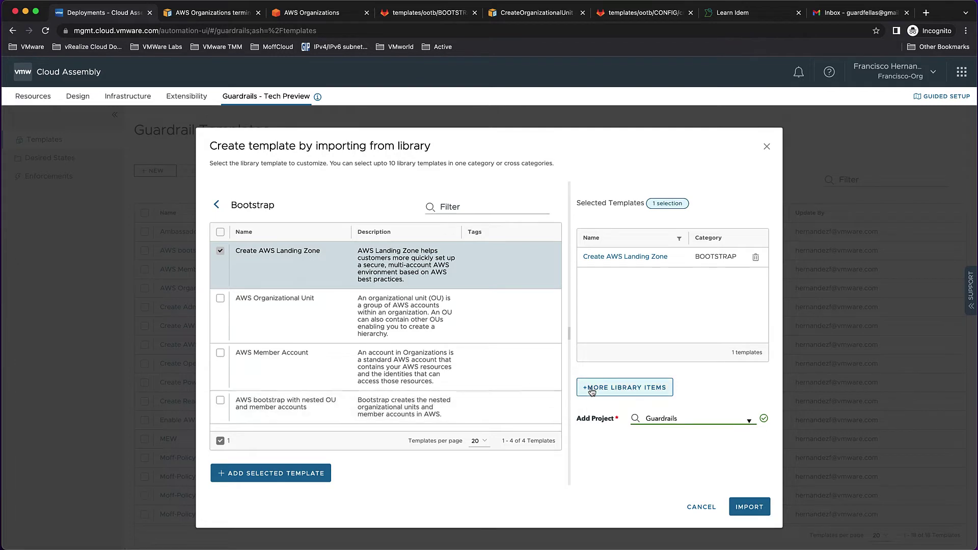
- Add the Create Admin role template from the Config category to the import selection, and cancel the import
{"action": "left_click", "coordinate": [631, 387]}
{"action": "left_click", "coordinate": [503, 391]}
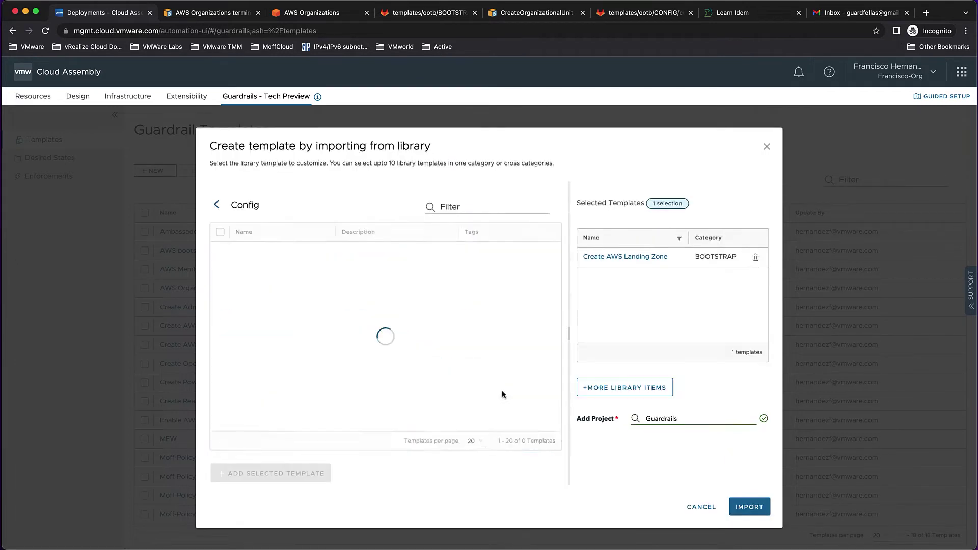
{"action": "scroll", "coordinate": [270, 317], "scroll_direction": "down", "scroll_amount": 5}
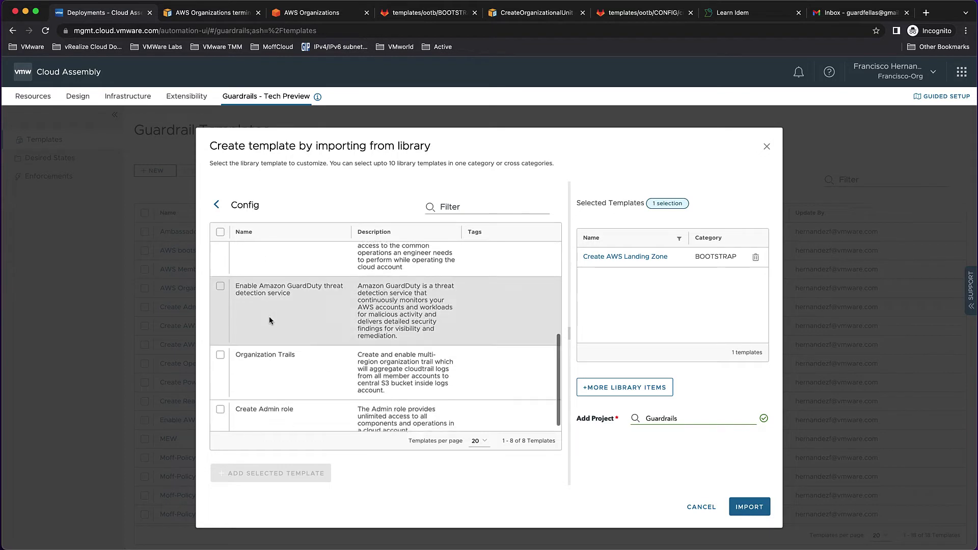
{"action": "scroll", "coordinate": [269, 320], "scroll_direction": "down", "scroll_amount": 1}
{"action": "left_click", "coordinate": [220, 403]}
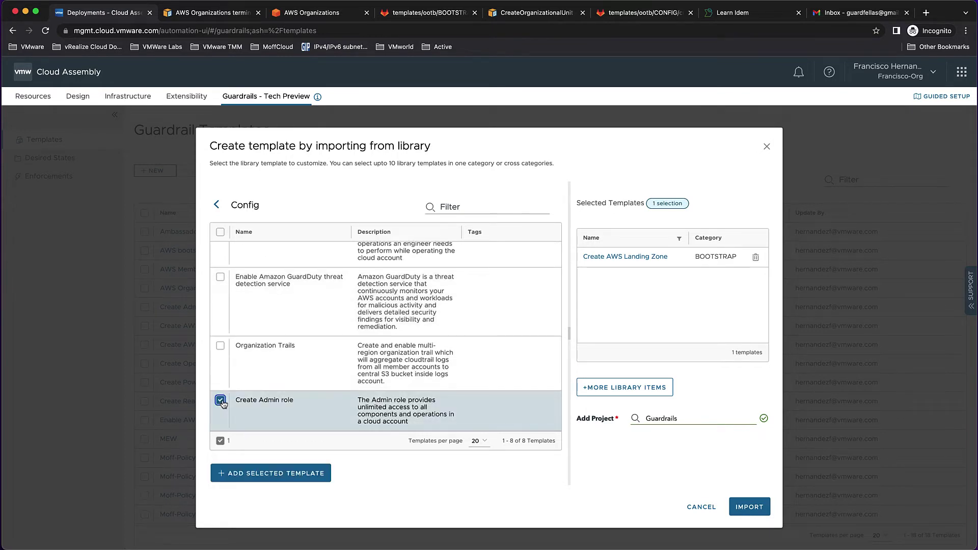
{"action": "left_click", "coordinate": [271, 472]}
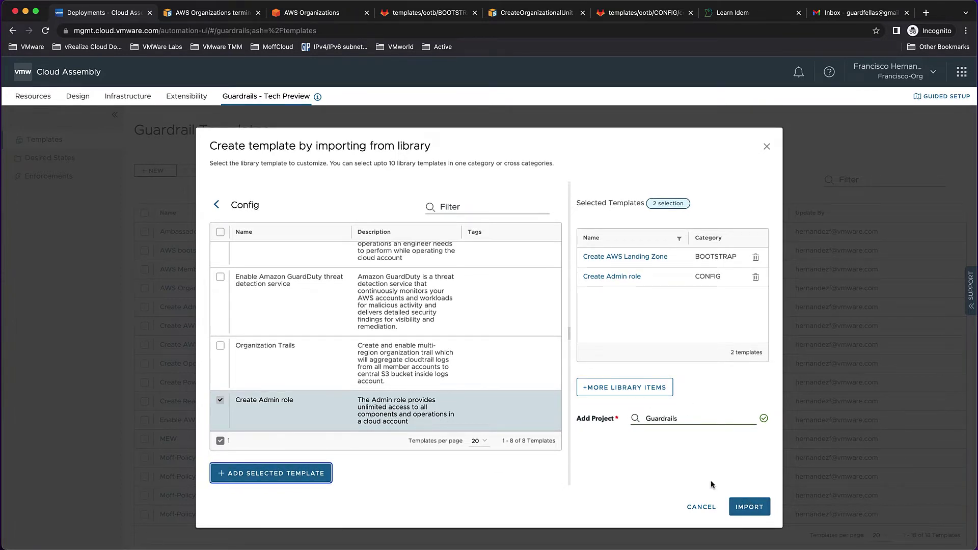
{"action": "left_click", "coordinate": [697, 510]}
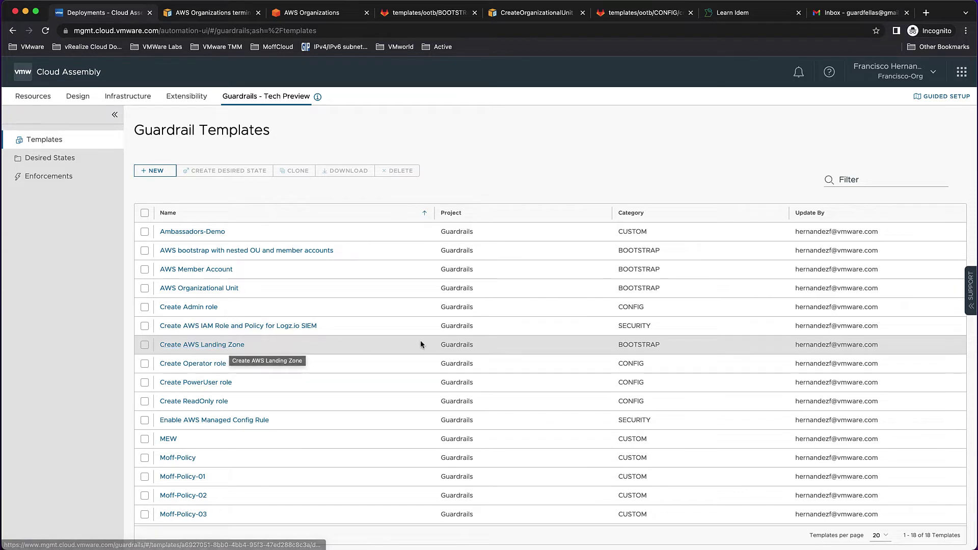
- Open the Create AWS Landing Zone template and view the code of its Create organization and Create organization units 1 states
{"action": "left_click", "coordinate": [233, 345]}
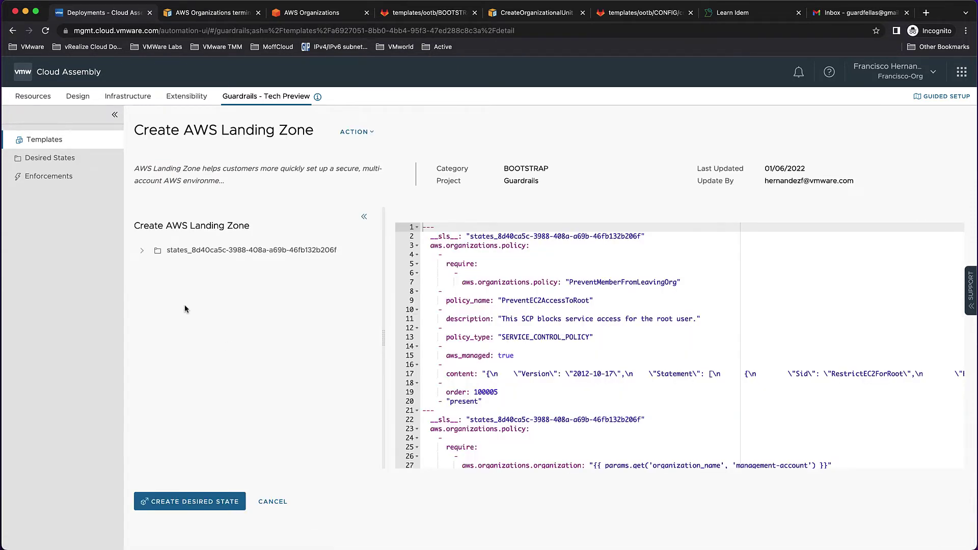
{"action": "left_click", "coordinate": [142, 253]}
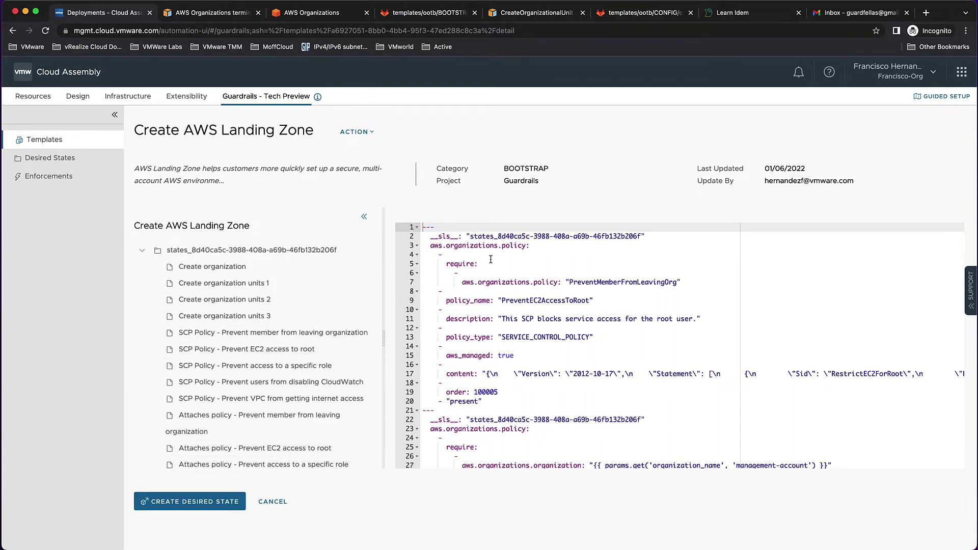
{"action": "left_click", "coordinate": [211, 274]}
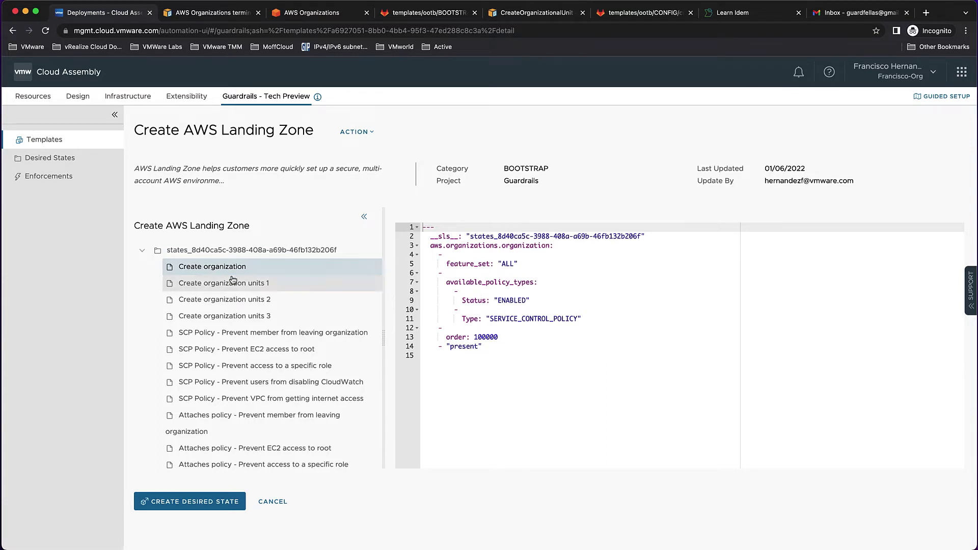
{"action": "left_click", "coordinate": [231, 282]}
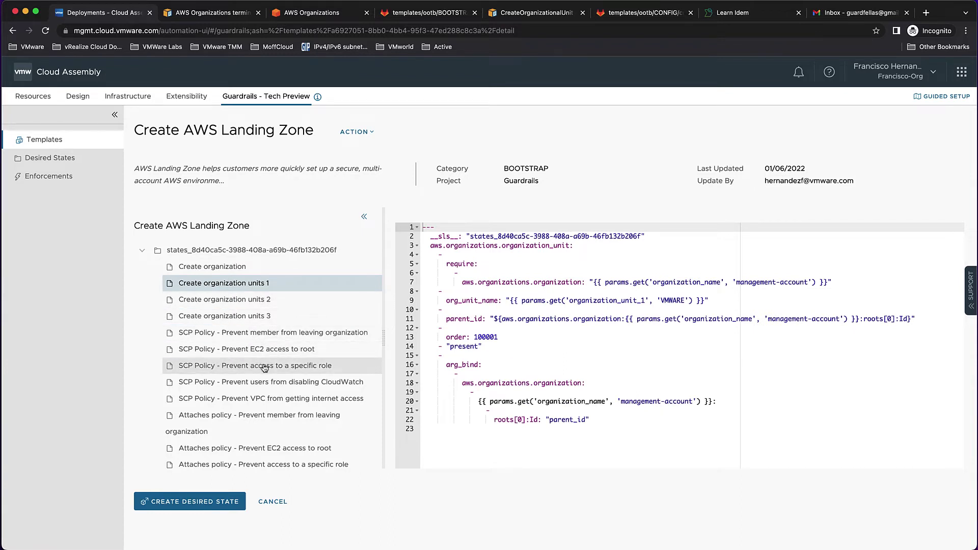
- Inspect the code of the template's Create member account state and return to Create organization units 1
{"action": "scroll", "coordinate": [265, 368], "scroll_direction": "down", "scroll_amount": 2}
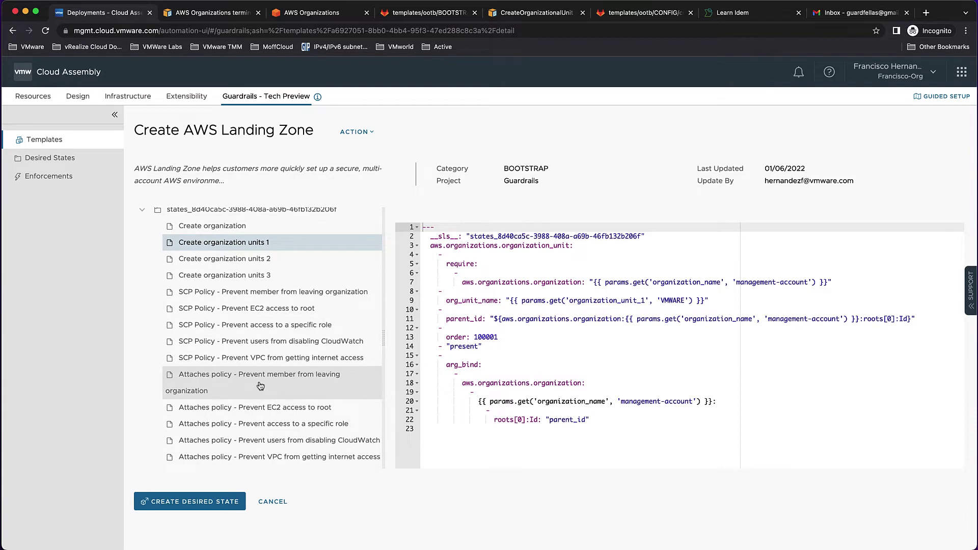
{"action": "scroll", "coordinate": [260, 386], "scroll_direction": "down", "scroll_amount": 1}
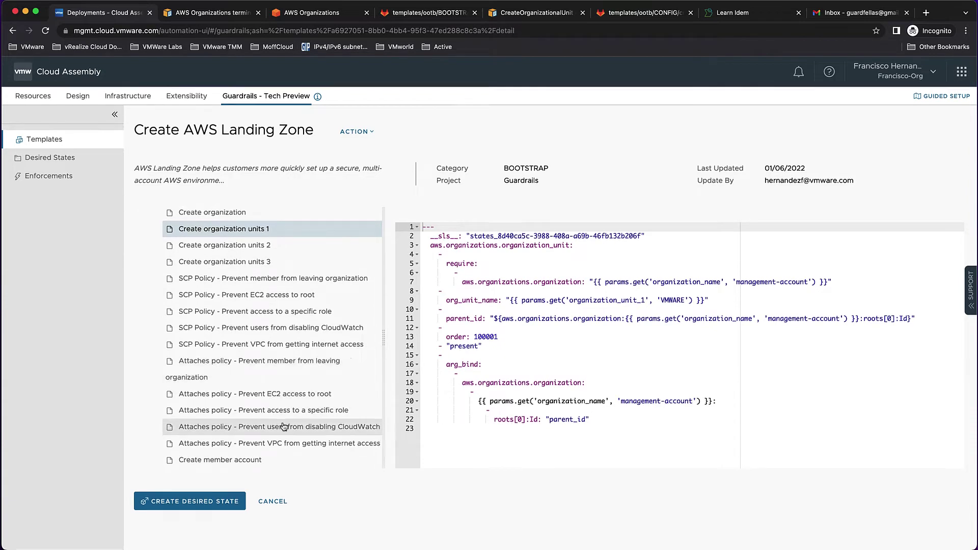
{"action": "left_click", "coordinate": [246, 461]}
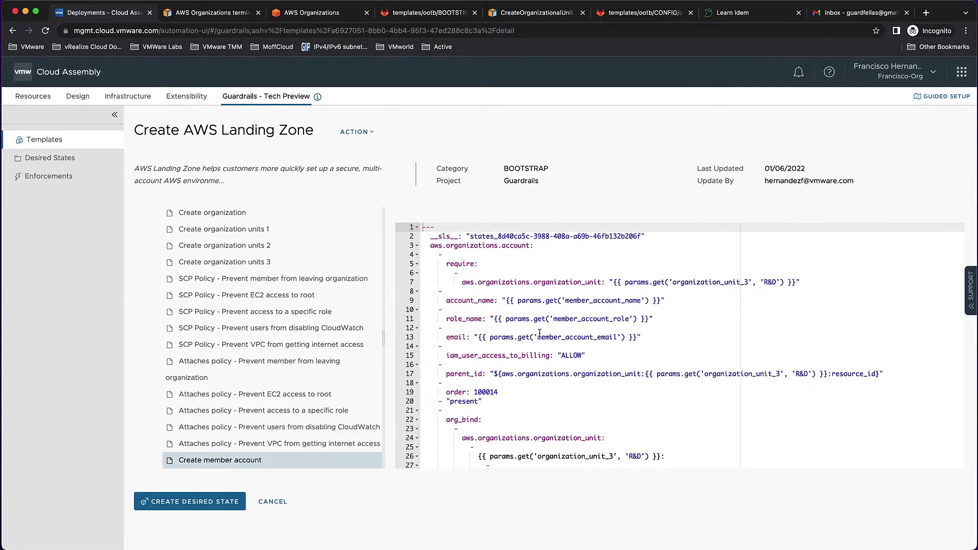
{"action": "scroll", "coordinate": [540, 333], "scroll_direction": "down", "scroll_amount": 1}
{"action": "scroll", "coordinate": [539, 333], "scroll_direction": "up", "scroll_amount": 1}
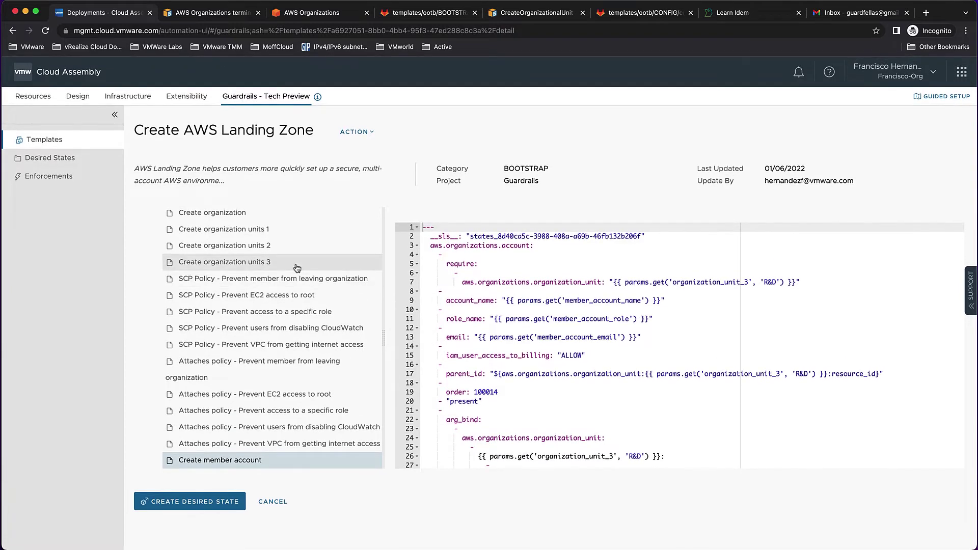
{"action": "left_click", "coordinate": [251, 232]}
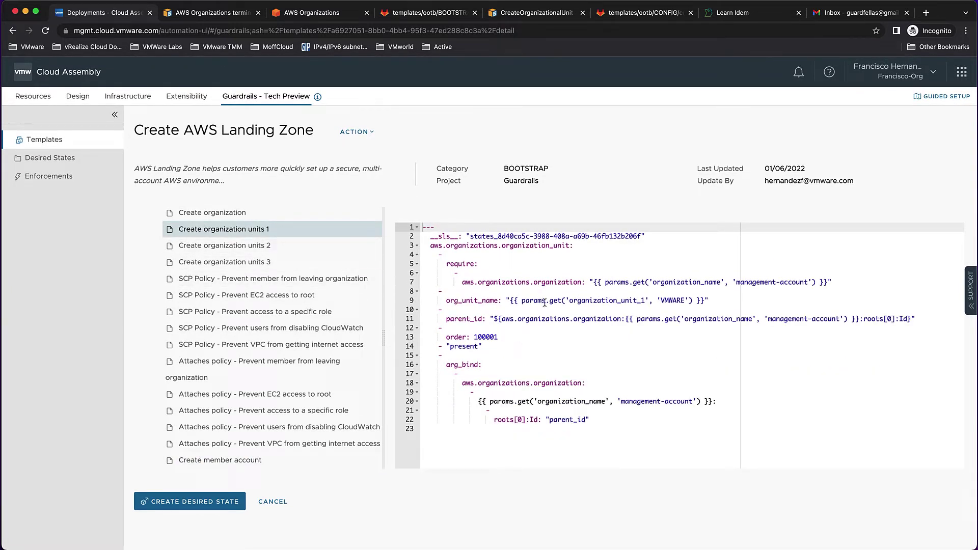
{"action": "left_click", "coordinate": [490, 355]}
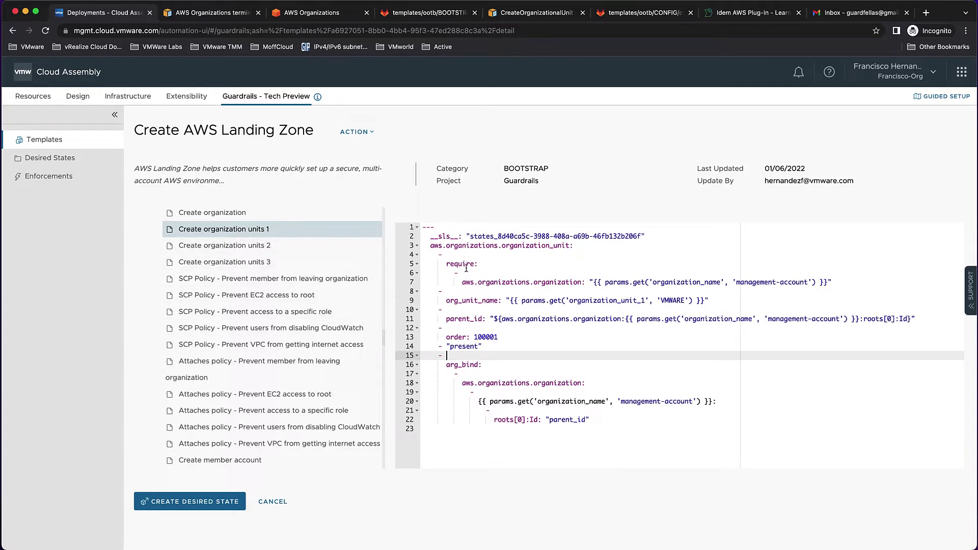
- Switch to GitLab and examine the Organization and Organization Units sections of landing-zone.sls
{"action": "left_click", "coordinate": [432, 11]}
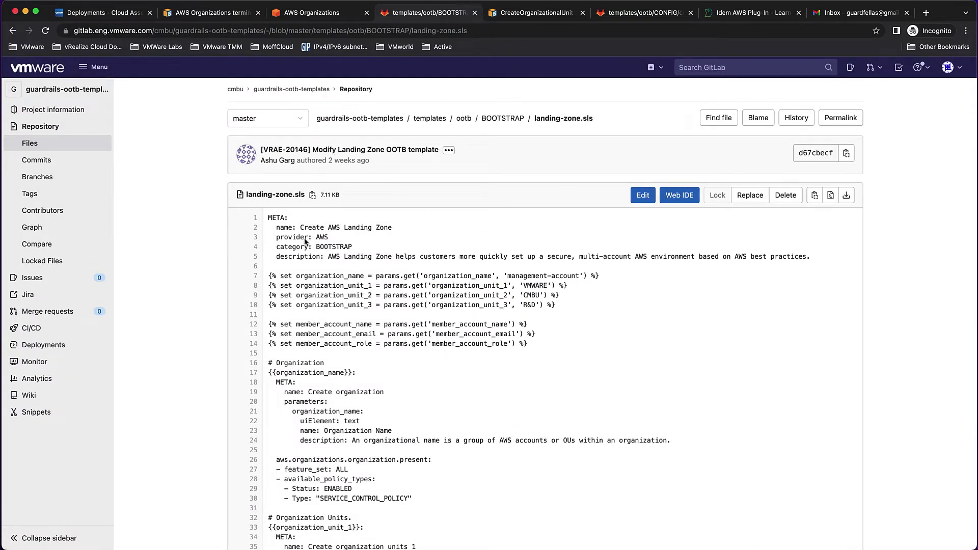
{"action": "scroll", "coordinate": [359, 275], "scroll_direction": "down", "scroll_amount": 3}
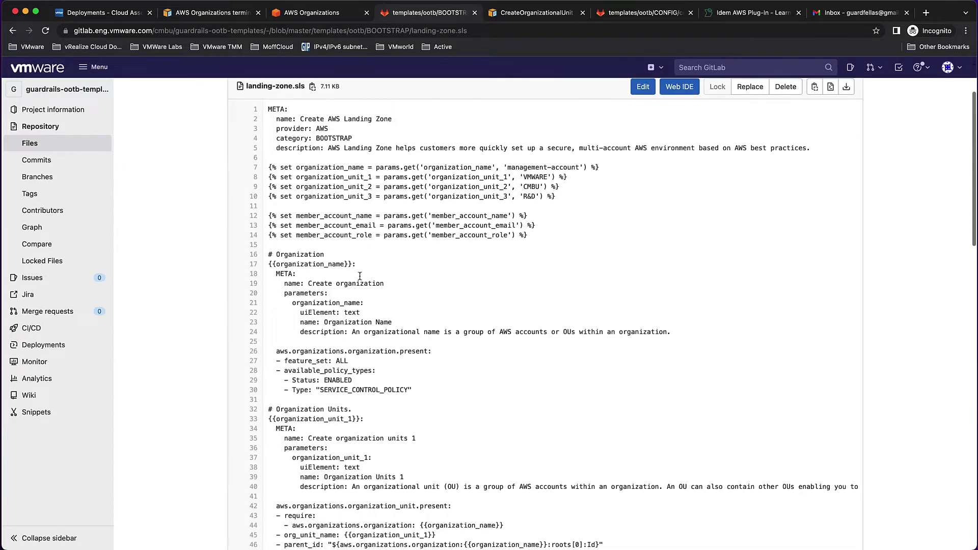
{"action": "scroll", "coordinate": [362, 313], "scroll_direction": "down", "scroll_amount": 1}
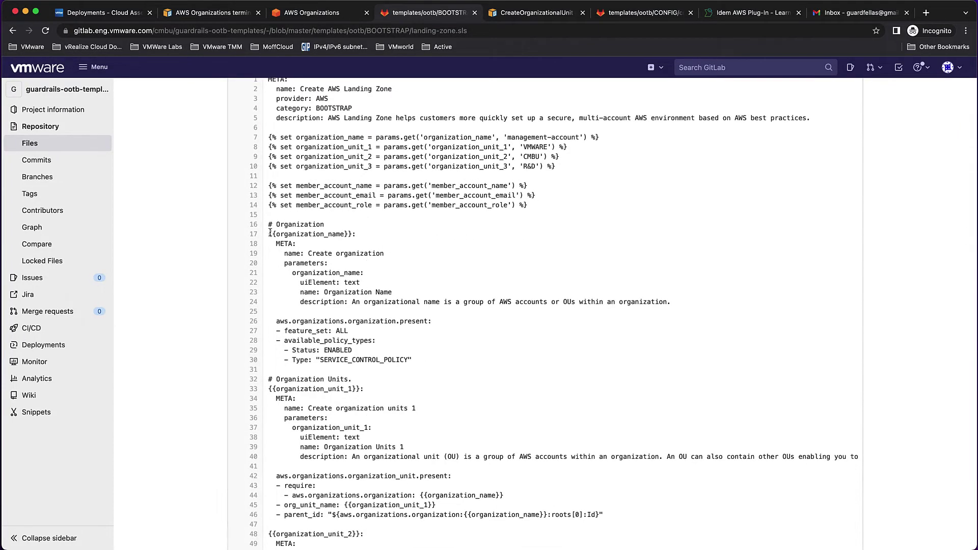
{"action": "left_click_drag", "start_coordinate": [270, 225], "coordinate": [321, 225]}
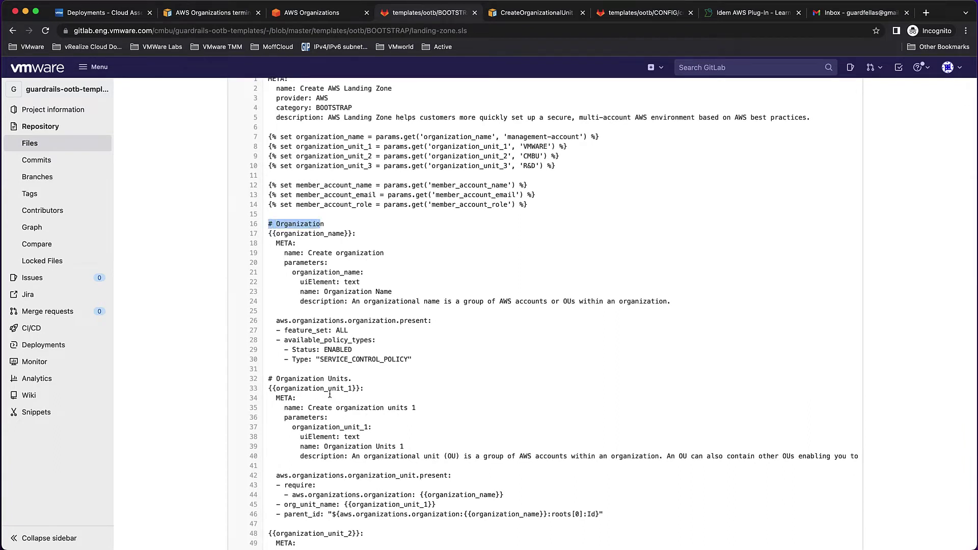
{"action": "left_click_drag", "start_coordinate": [354, 379], "coordinate": [276, 379]}
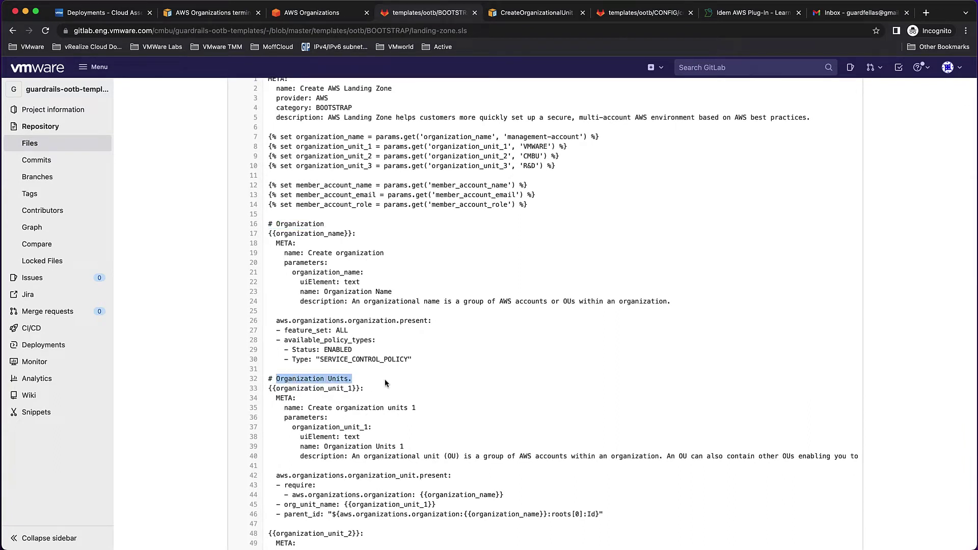
{"action": "scroll", "coordinate": [385, 383], "scroll_direction": "down", "scroll_amount": 2}
{"action": "left_click_drag", "start_coordinate": [365, 477], "coordinate": [324, 477]}
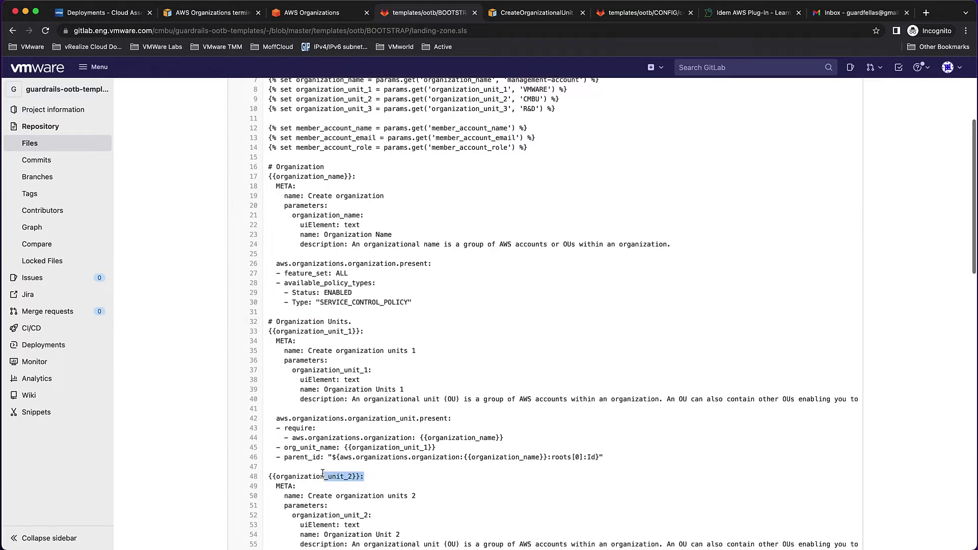
{"action": "scroll", "coordinate": [422, 439], "scroll_direction": "down", "scroll_amount": 1}
{"action": "left_click", "coordinate": [446, 373]}
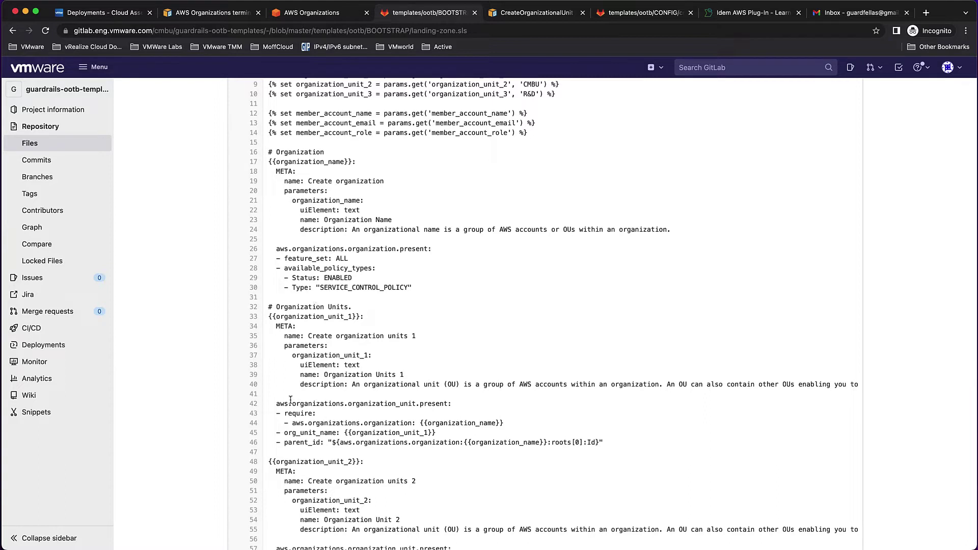
- Compare the org_unit_name and parent_id parameters of organization unit 1 with the request syntax in the AWS CreateOrganizationalUnit API reference
{"action": "left_click_drag", "start_coordinate": [603, 442], "coordinate": [274, 434]}
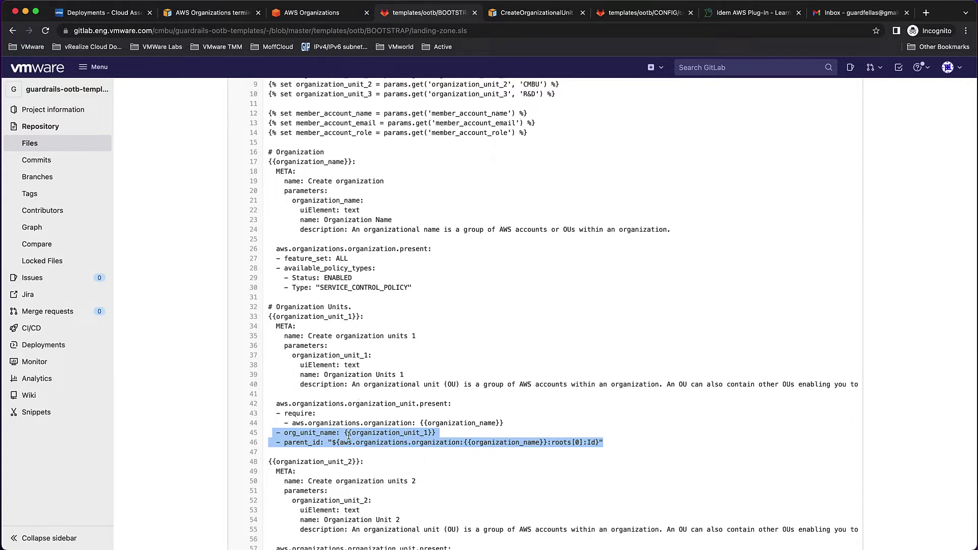
{"action": "left_click", "coordinate": [524, 19]}
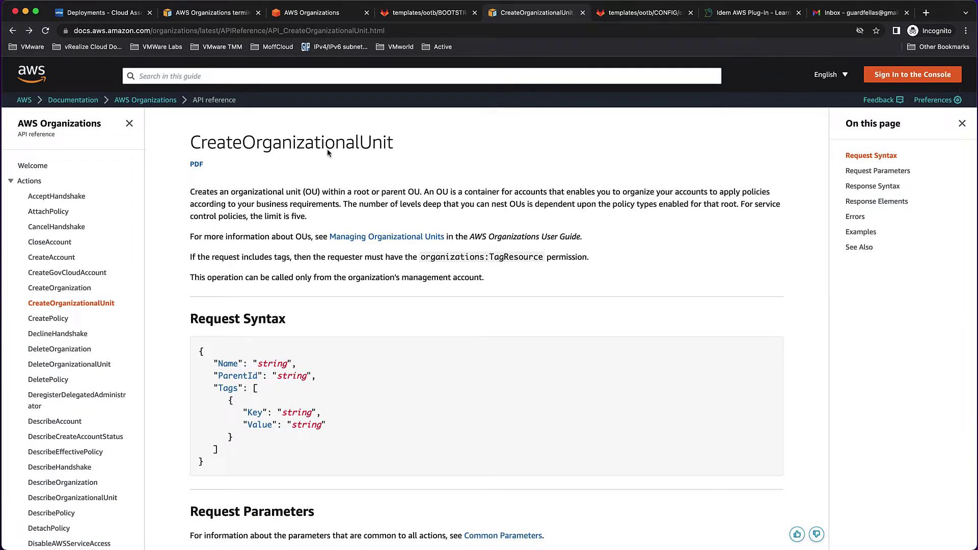
{"action": "left_click", "coordinate": [417, 13]}
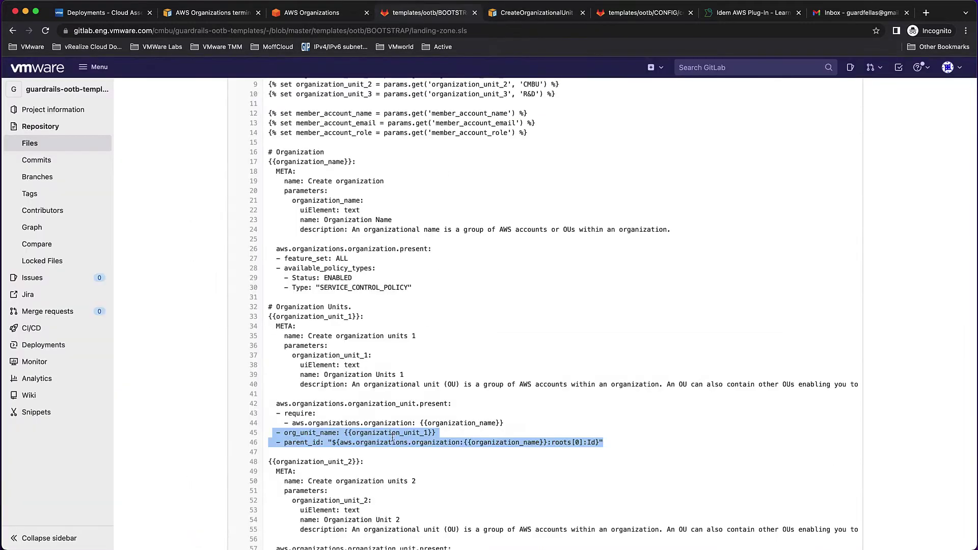
- Examine the parts of the aws.organizations.organization_unit.present function call under organization unit 1 in landing-zone.sls
{"action": "left_click", "coordinate": [277, 404]}
{"action": "left_click_drag", "start_coordinate": [276, 403], "coordinate": [289, 404]}
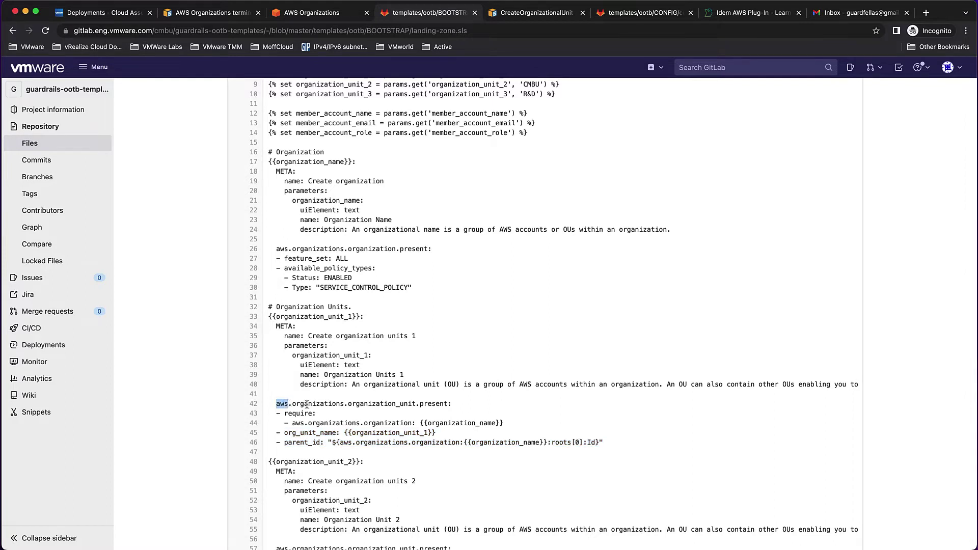
{"action": "left_click", "coordinate": [341, 404]}
{"action": "left_click_drag", "start_coordinate": [419, 404], "coordinate": [448, 404]}
{"action": "left_click", "coordinate": [434, 351]}
- Examine the aws.organizations.organization.present call, including its feature_set and SERVICE_CONTROL_POLICY type
{"action": "left_click_drag", "start_coordinate": [277, 248], "coordinate": [360, 249]}
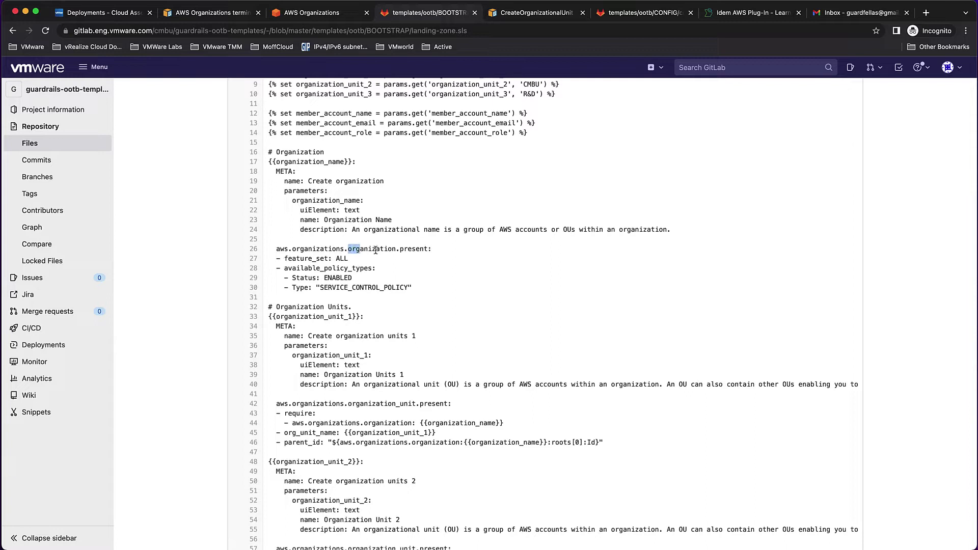
{"action": "double_click", "coordinate": [401, 249]}
{"action": "left_click_drag", "start_coordinate": [286, 259], "coordinate": [312, 259]}
{"action": "left_click", "coordinate": [408, 287]}
{"action": "left_click_drag", "start_coordinate": [408, 287], "coordinate": [319, 289]}
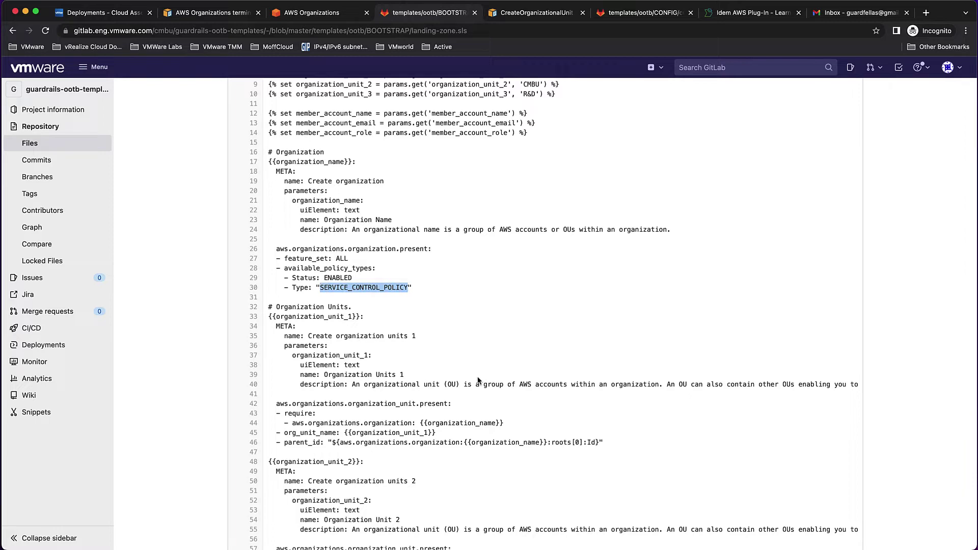
- Examine the SCP Policies section of landing-zone.sls, including the LandingZoneSCPPolicies metadata, policy function, name and type
{"action": "scroll", "coordinate": [478, 380], "scroll_direction": "down", "scroll_amount": 5}
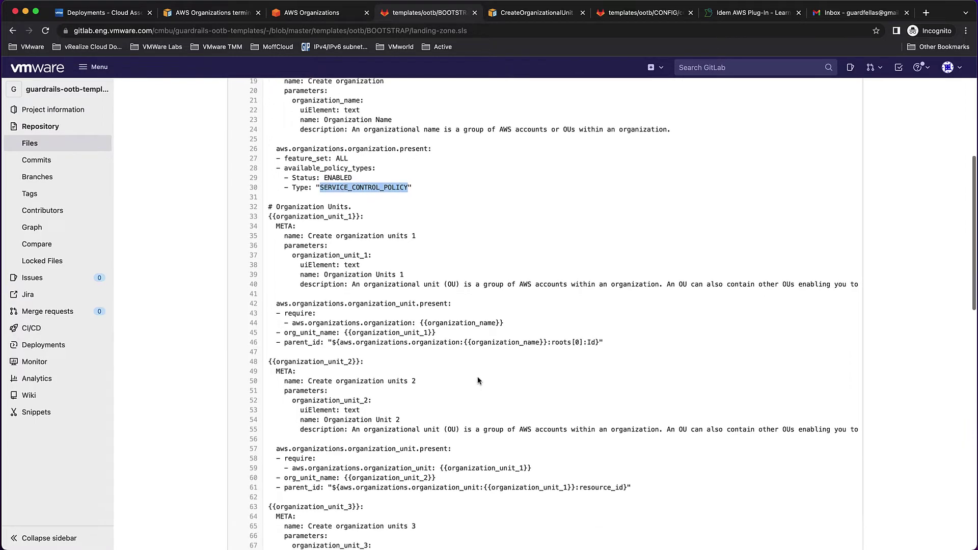
{"action": "scroll", "coordinate": [478, 380], "scroll_direction": "down", "scroll_amount": 6}
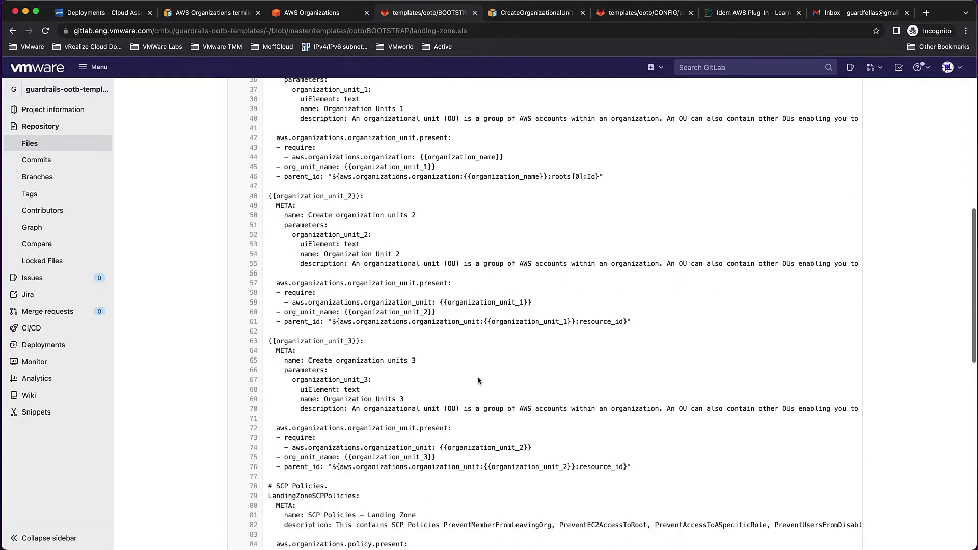
{"action": "scroll", "coordinate": [478, 380], "scroll_direction": "down", "scroll_amount": 3}
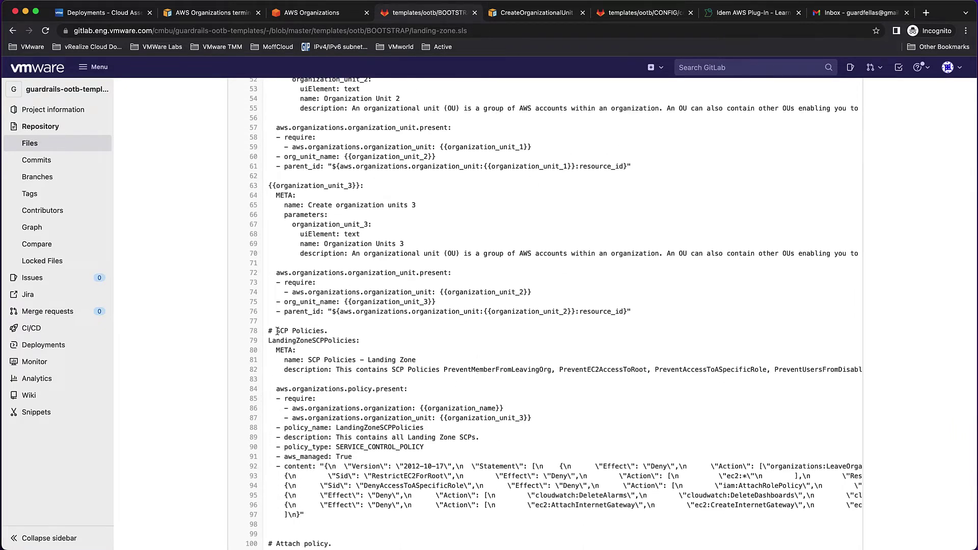
{"action": "left_click_drag", "start_coordinate": [276, 331], "coordinate": [320, 332]}
{"action": "left_click", "coordinate": [325, 376]}
{"action": "left_click_drag", "start_coordinate": [348, 389], "coordinate": [396, 389]}
{"action": "left_click_drag", "start_coordinate": [423, 447], "coordinate": [384, 437]}
{"action": "left_click", "coordinate": [322, 428]}
{"action": "left_click_drag", "start_coordinate": [269, 342], "coordinate": [494, 374]}
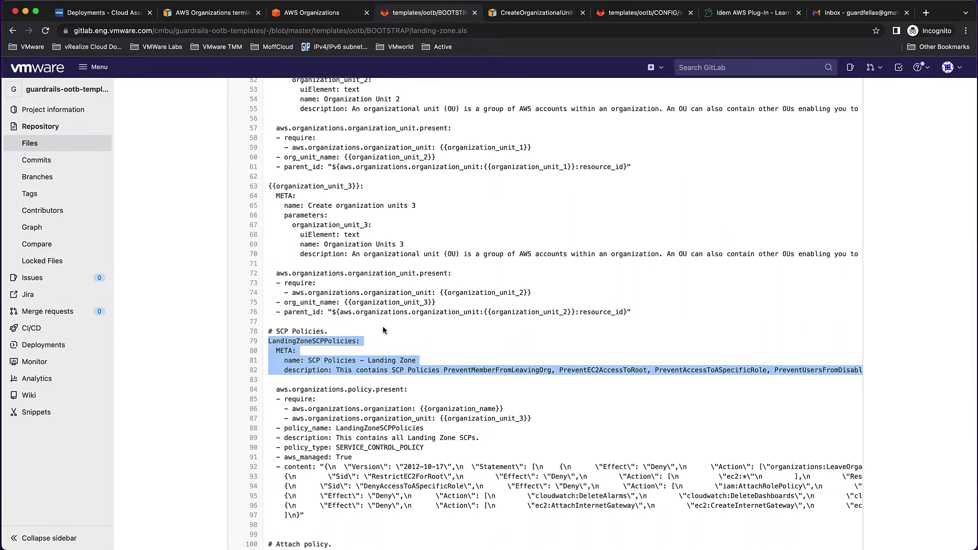
{"action": "left_click", "coordinate": [380, 358]}
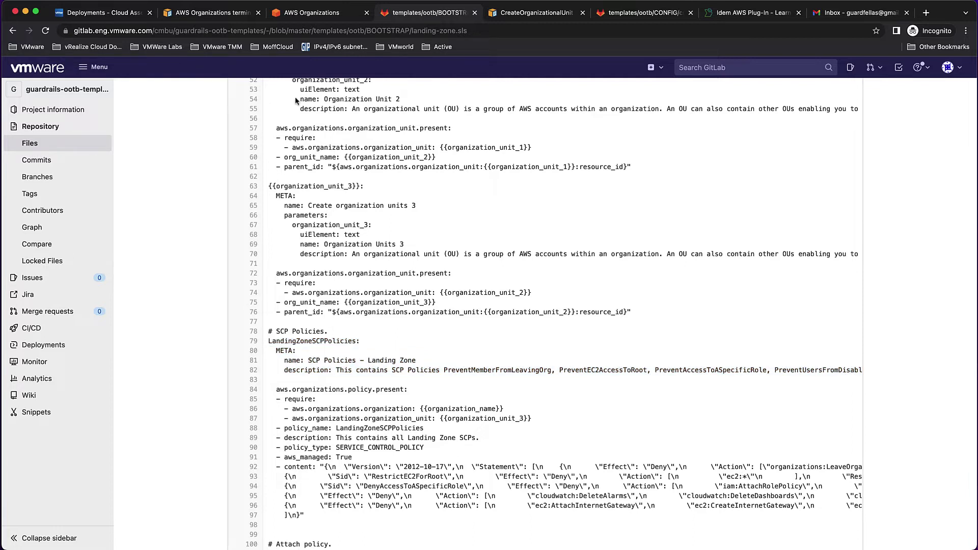
- Switch to Cloud Assembly and create a desired state named v01 from the Create AWS Landing Zone template, using the Private cloud account
{"action": "left_click", "coordinate": [113, 15]}
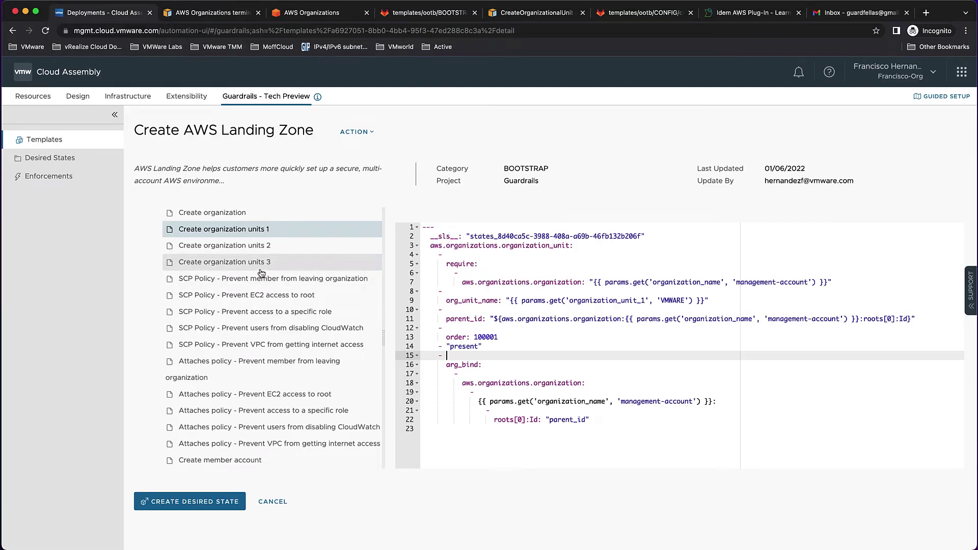
{"action": "scroll", "coordinate": [262, 278], "scroll_direction": "up", "scroll_amount": 3}
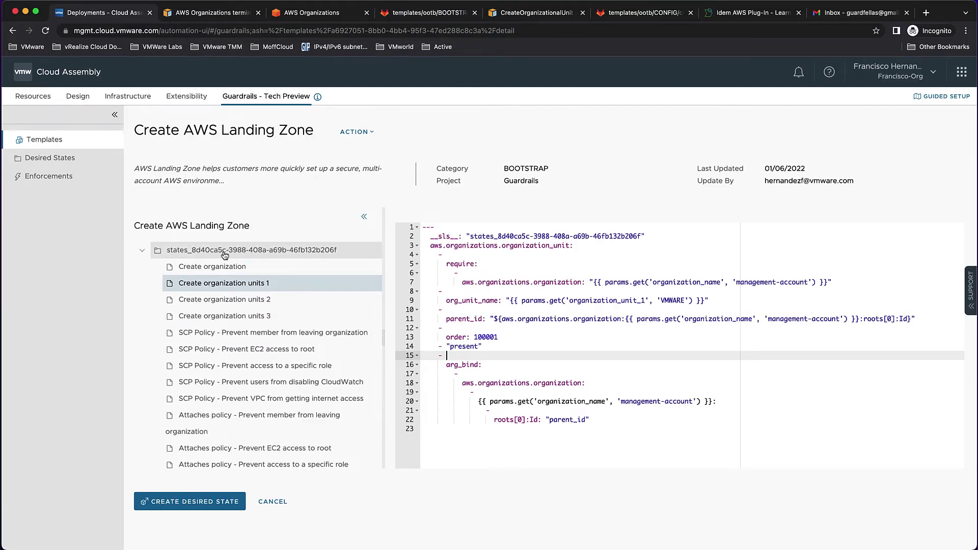
{"action": "left_click", "coordinate": [212, 507]}
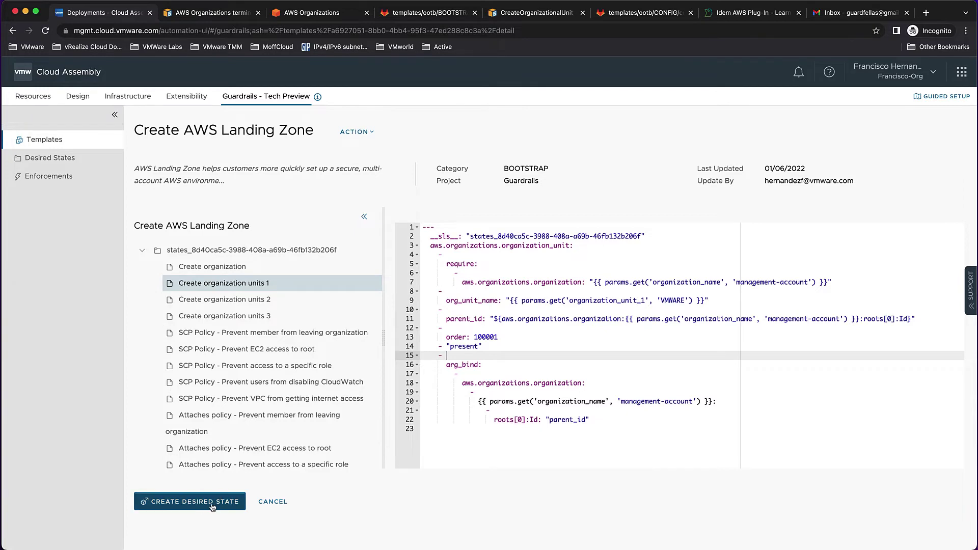
{"action": "left_click", "coordinate": [493, 262]}
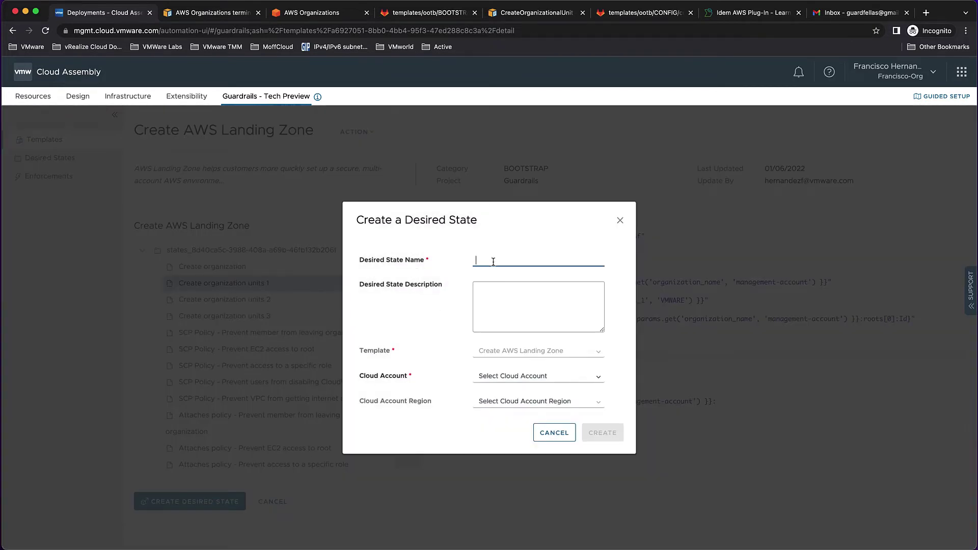
{"action": "type", "text": "v"}
{"action": "type", "text": "091"}
{"action": "left_click", "coordinate": [598, 379]}
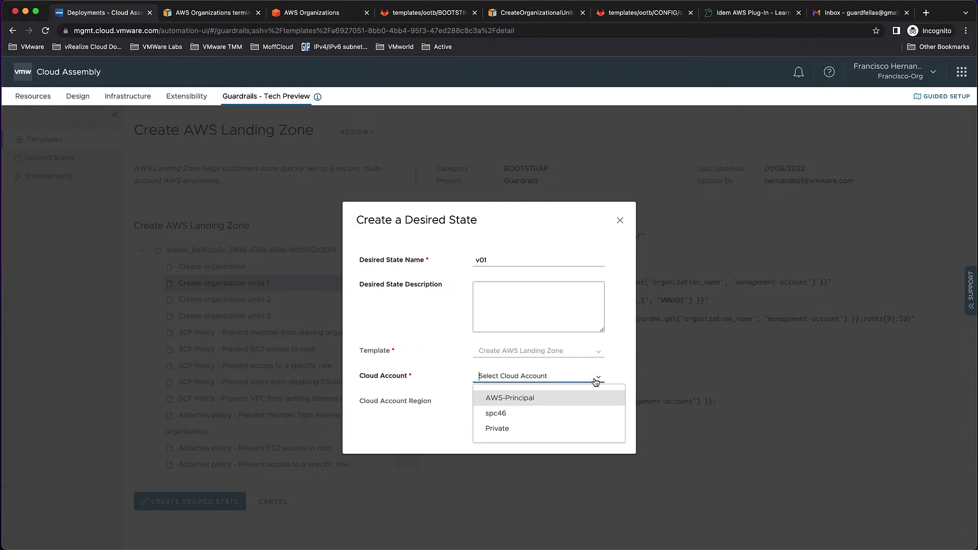
{"action": "left_click", "coordinate": [559, 434]}
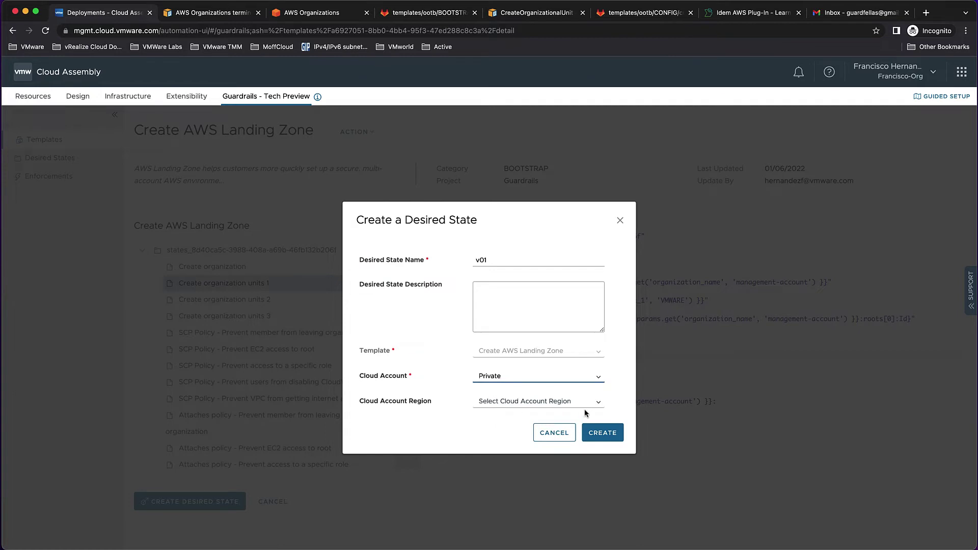
{"action": "left_click", "coordinate": [598, 431]}
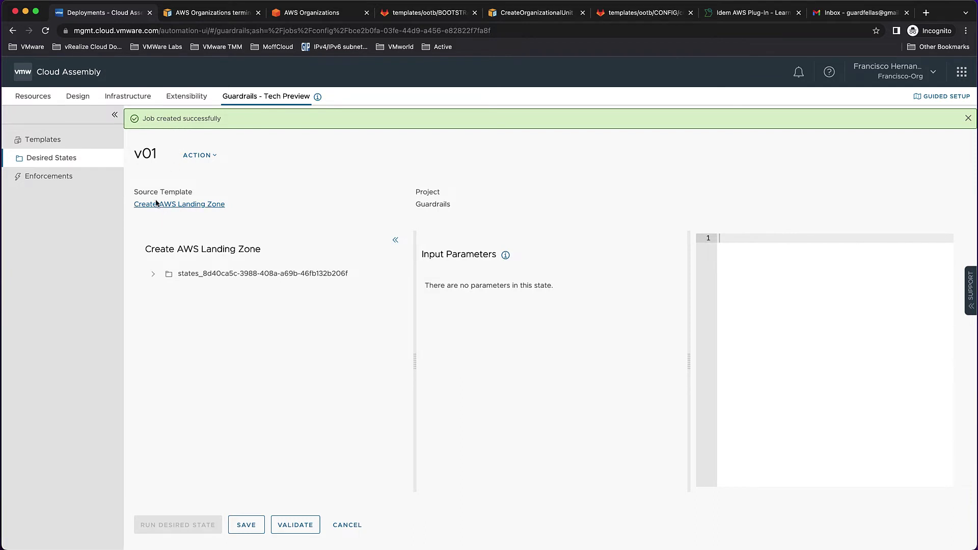
- Expand the states of desired state v01 and read the input parameter help for the Create organization state
{"action": "left_click", "coordinate": [153, 275]}
{"action": "left_click", "coordinate": [220, 292]}
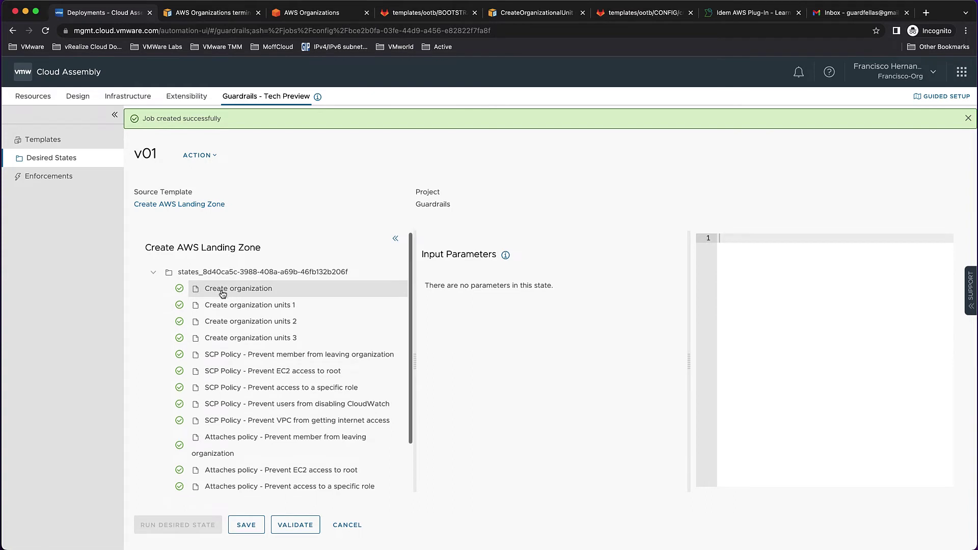
{"action": "scroll", "coordinate": [223, 294], "scroll_direction": "down", "scroll_amount": 1}
{"action": "scroll", "coordinate": [223, 295], "scroll_direction": "down", "scroll_amount": 1}
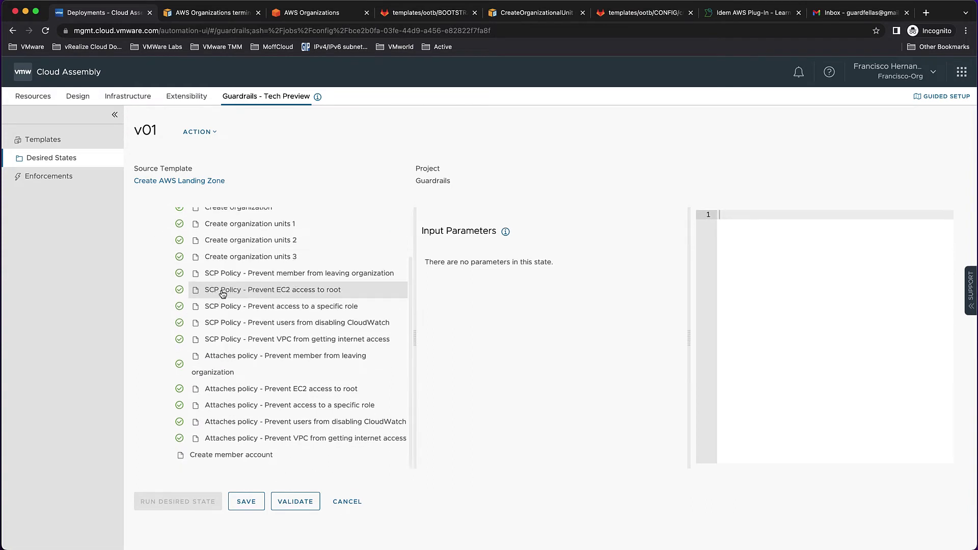
{"action": "left_click", "coordinate": [236, 269]}
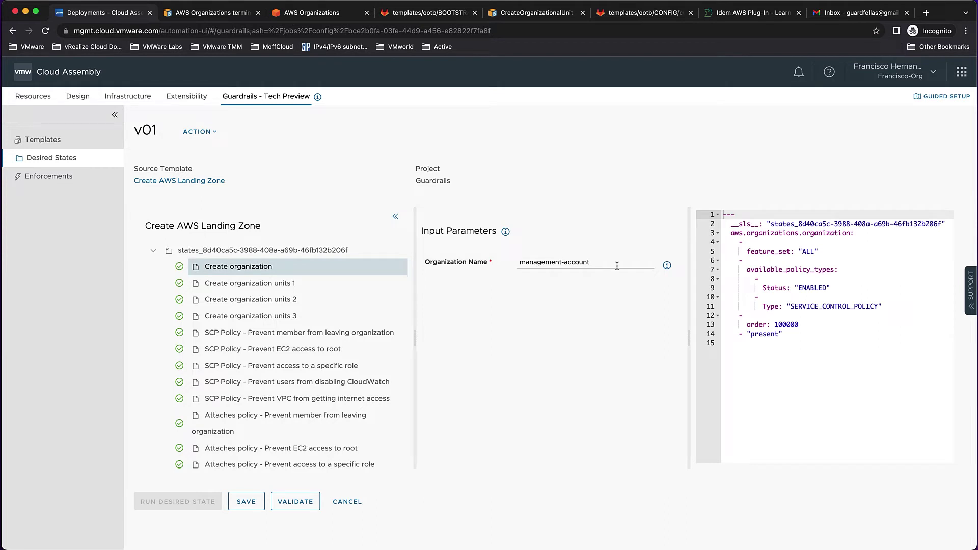
{"action": "left_click", "coordinate": [505, 233]}
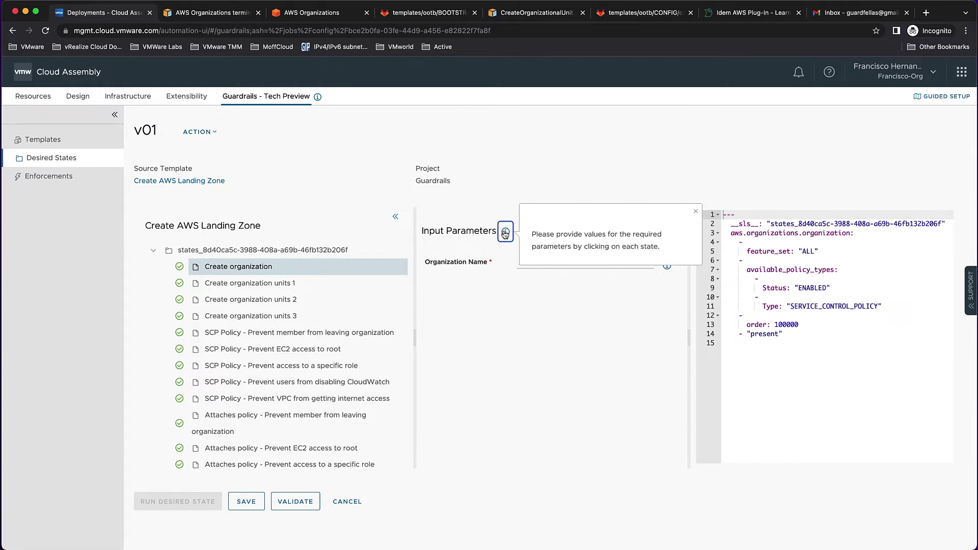
{"action": "left_click", "coordinate": [505, 233]}
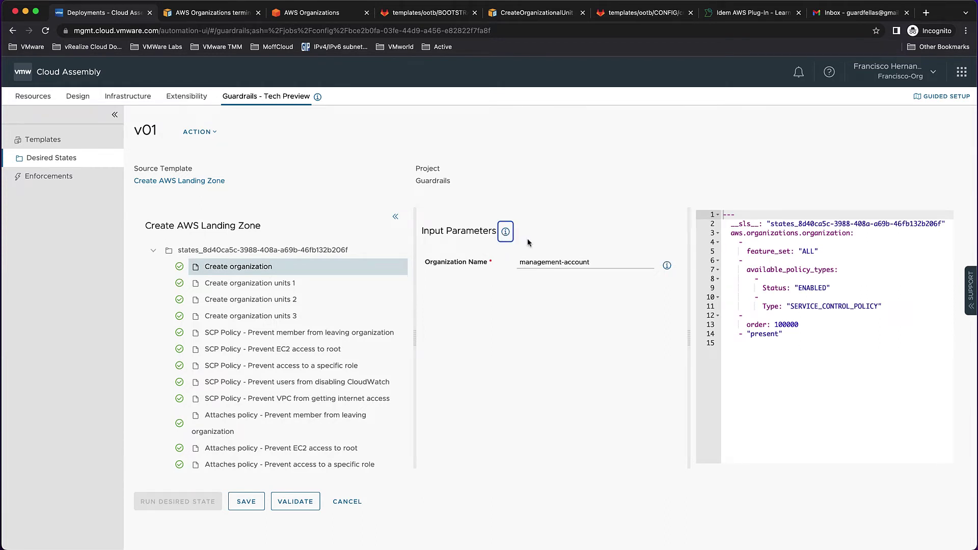
{"action": "left_click", "coordinate": [666, 267]}
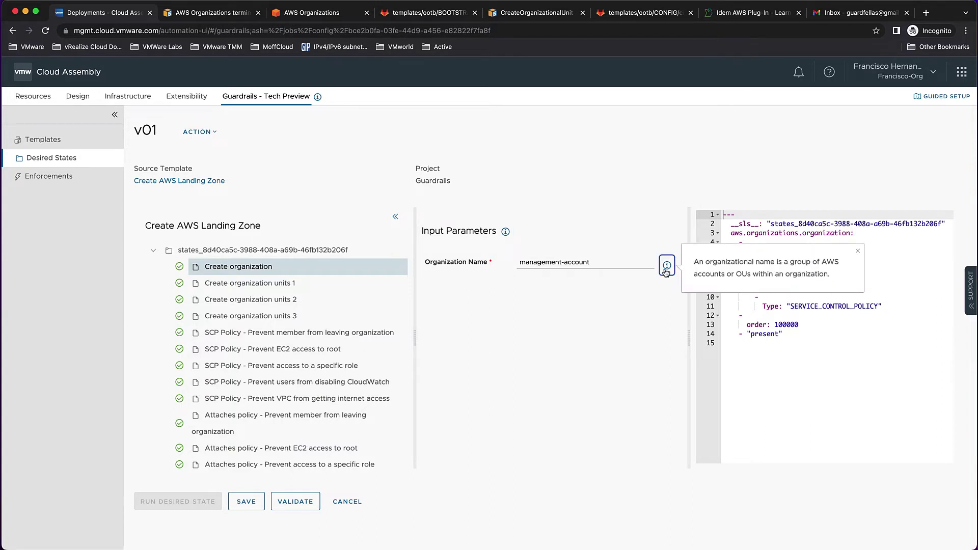
{"action": "left_click", "coordinate": [667, 267]}
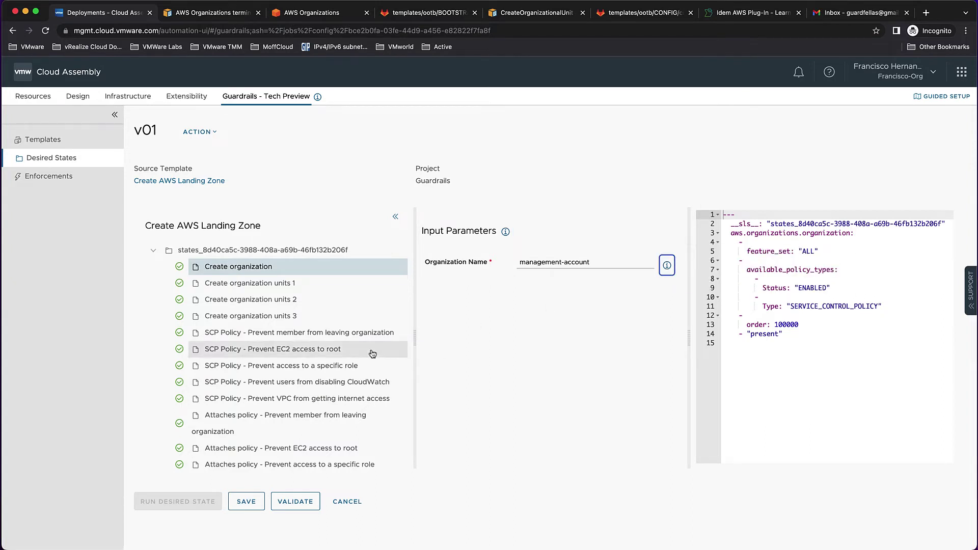
- Review the input parameters and code of the three Create organization units states and the first two SCP Policy states
{"action": "left_click", "coordinate": [263, 290]}
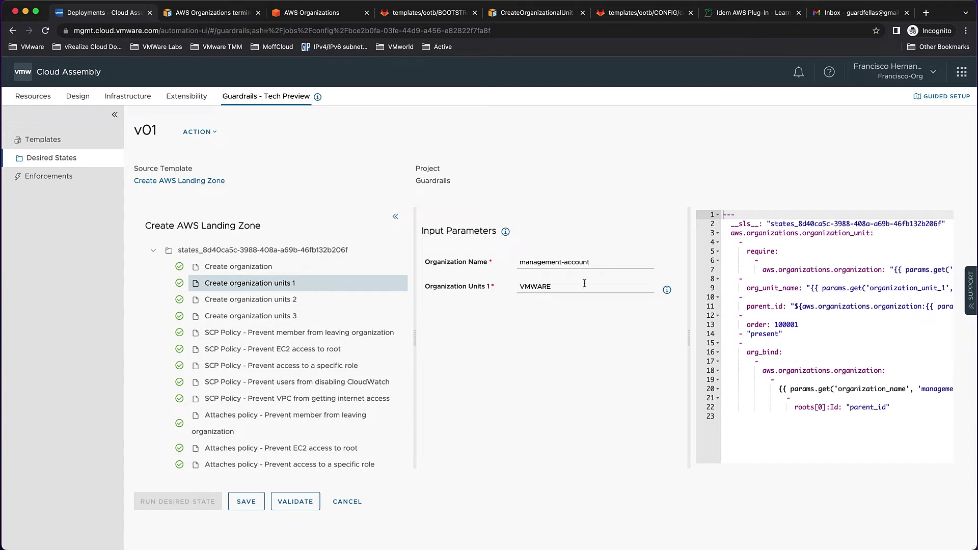
{"action": "left_click", "coordinate": [293, 301]}
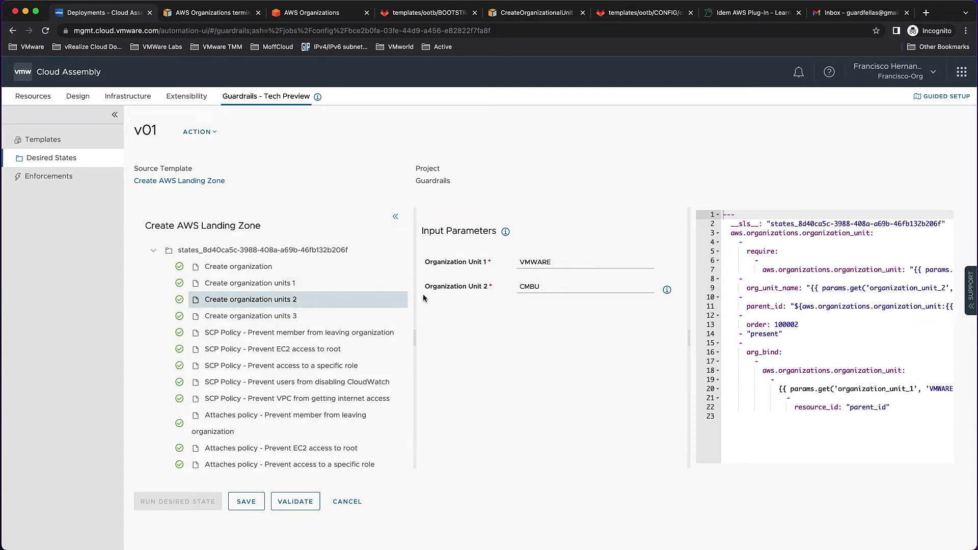
{"action": "left_click", "coordinate": [279, 316]}
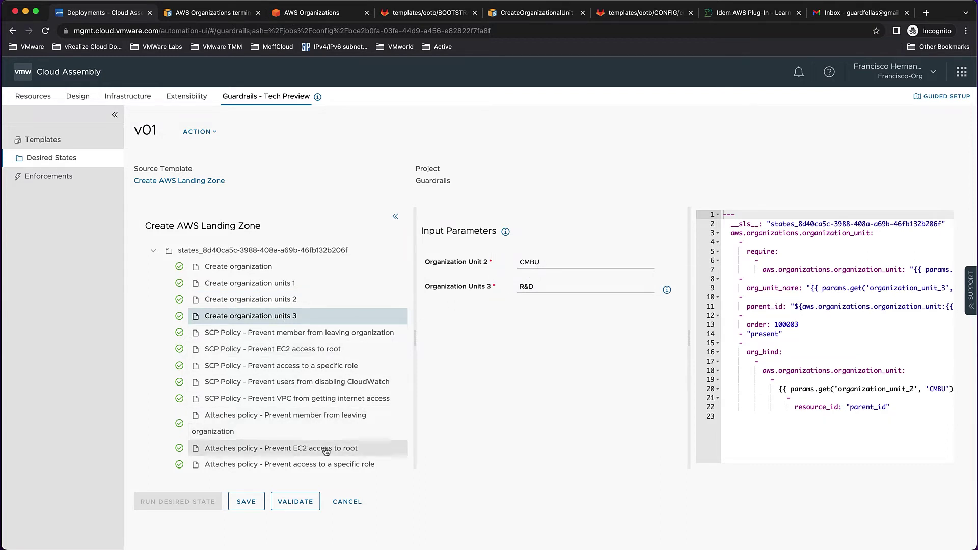
{"action": "left_click", "coordinate": [326, 352]}
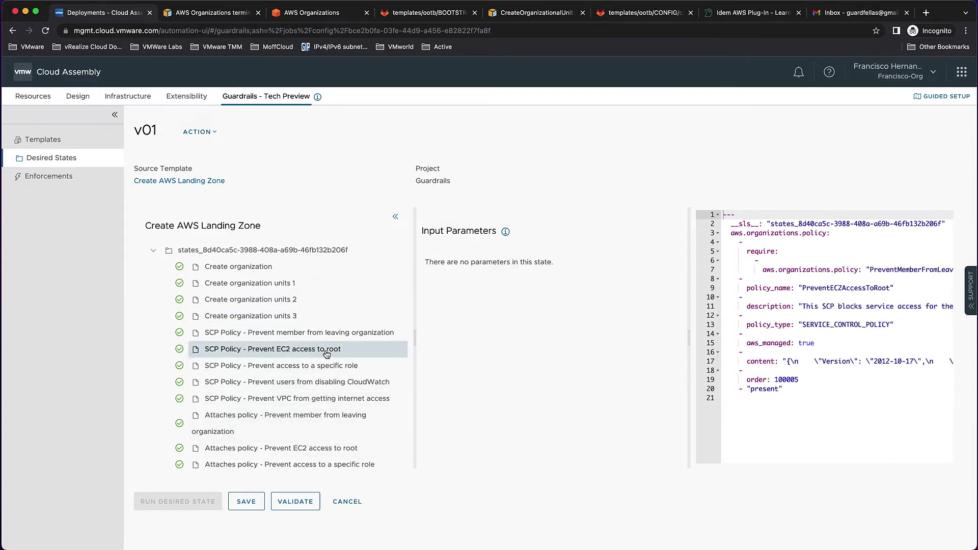
{"action": "left_click", "coordinate": [321, 333]}
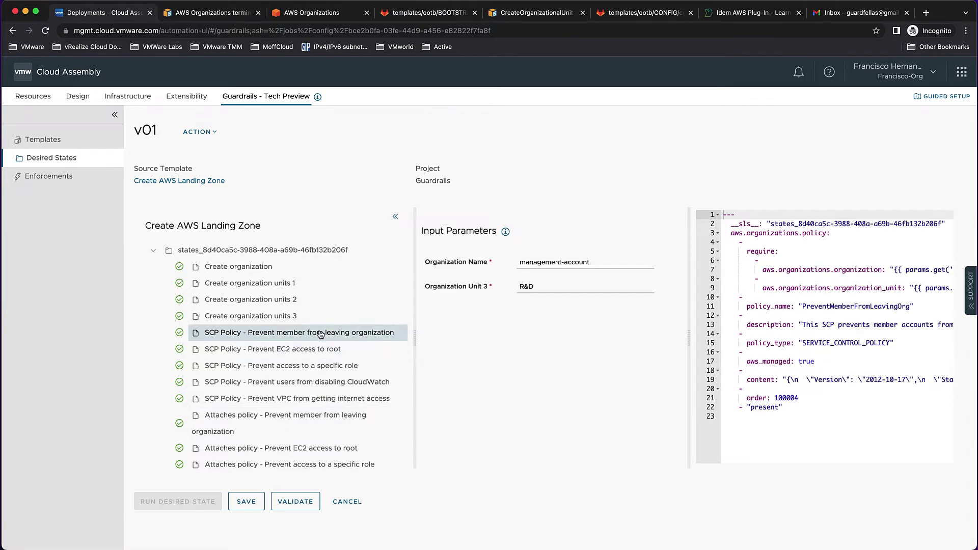
{"action": "scroll", "coordinate": [290, 438], "scroll_direction": "down", "scroll_amount": 2}
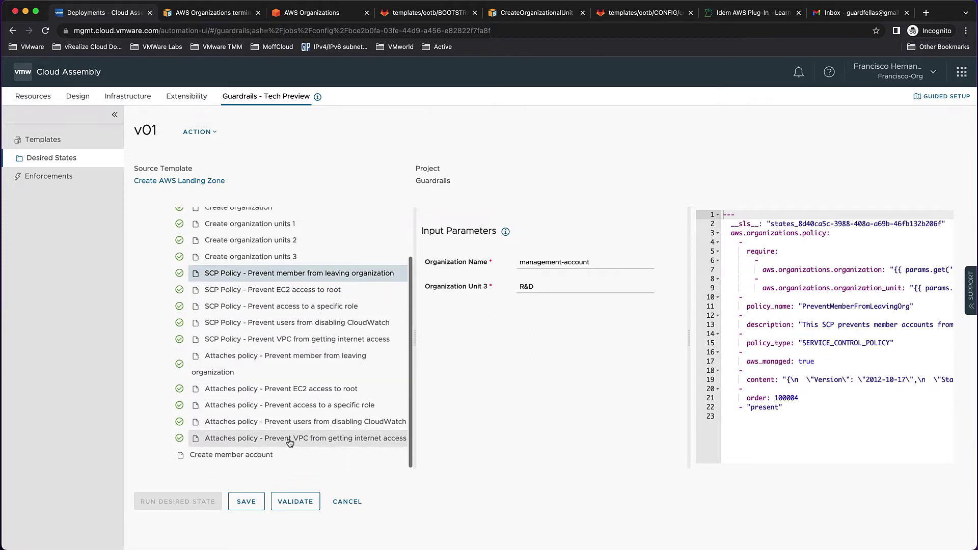
- Open the Create member account state and read the help for its Account Name, Role Name and Email parameters
{"action": "left_click", "coordinate": [258, 454]}
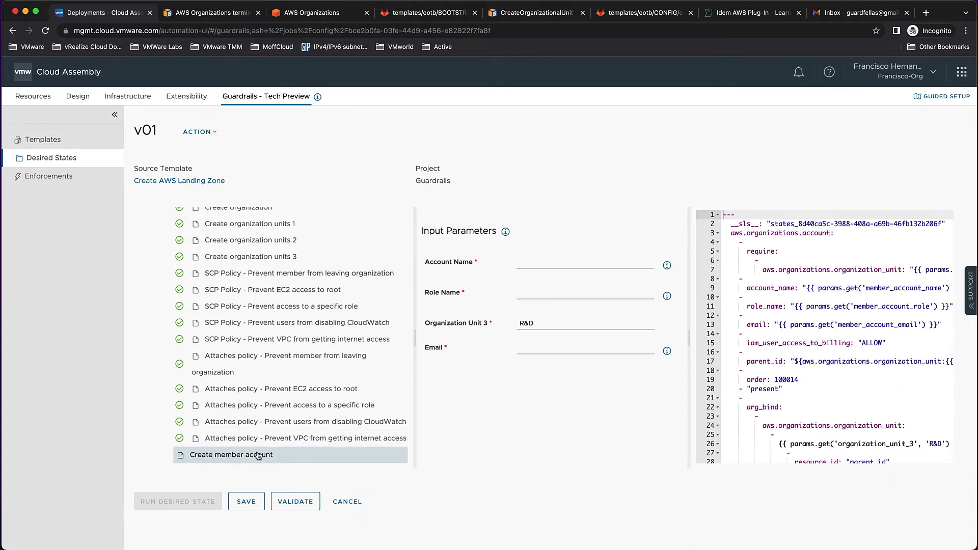
{"action": "left_click", "coordinate": [667, 266]}
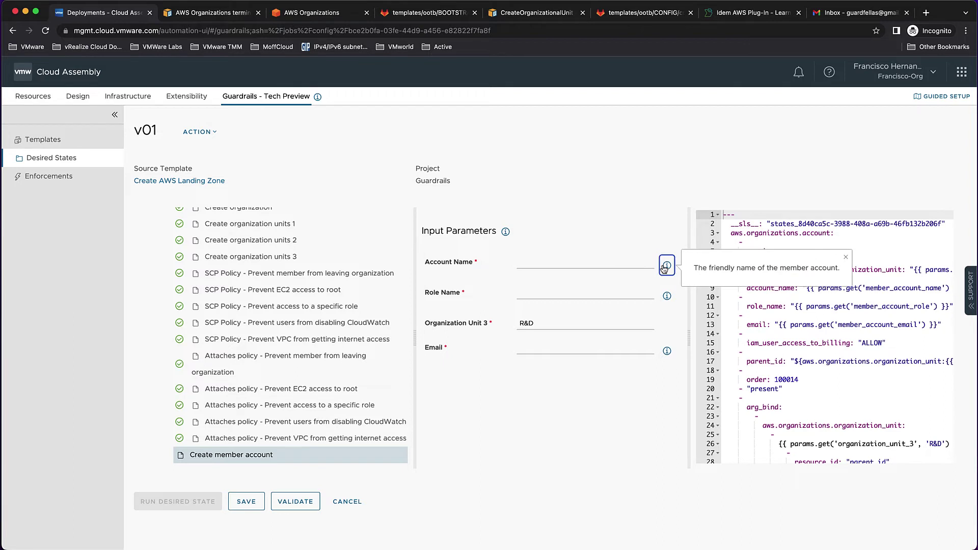
{"action": "left_click", "coordinate": [667, 299]}
{"action": "left_click", "coordinate": [666, 352]}
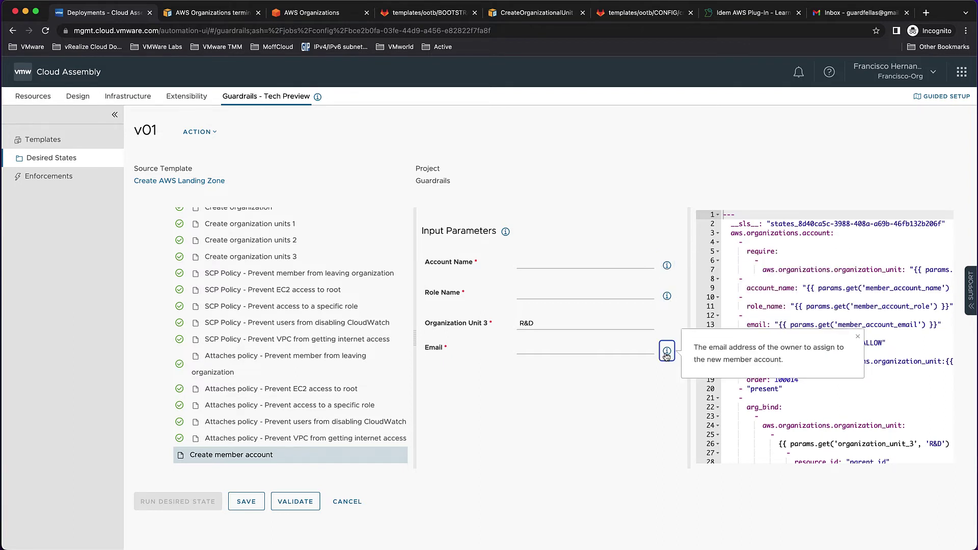
{"action": "left_click", "coordinate": [612, 393]}
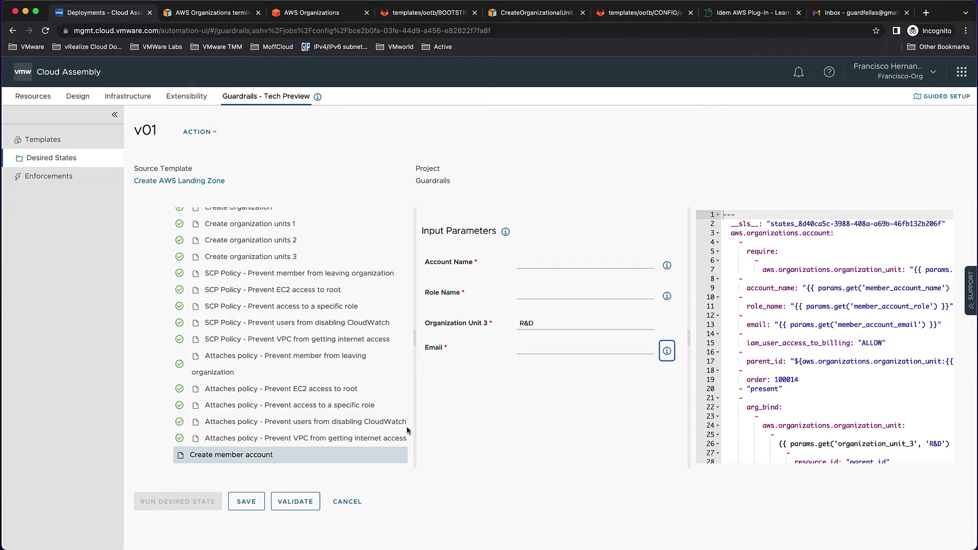
- Fill in the Create member account parameters with account name tmm04, role name OrganizationAccountAccessRole and the member account's email address
{"action": "left_click", "coordinate": [288, 502]}
{"action": "left_click", "coordinate": [569, 264]}
{"action": "type", "text": "tmm04"}
{"action": "key", "text": "super+Tab"}
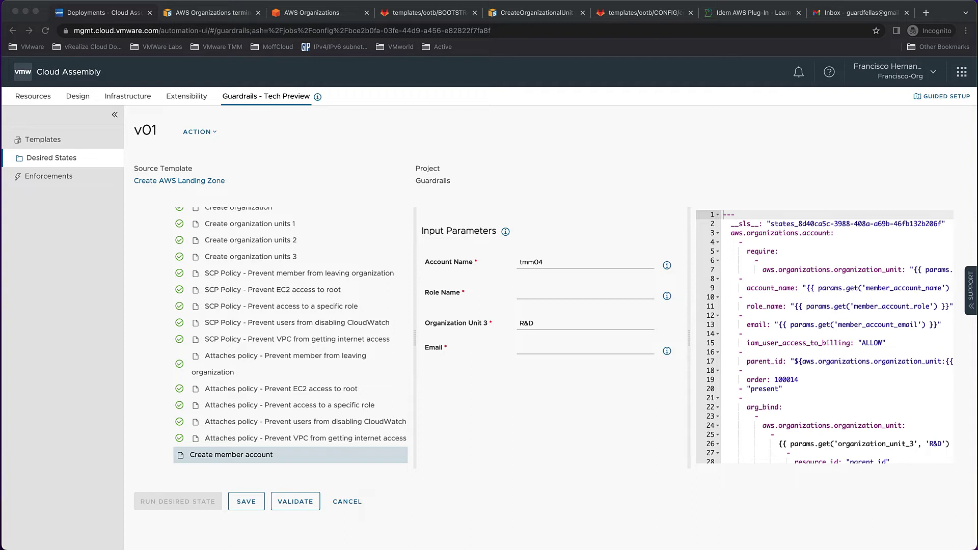
{"action": "key", "text": "super+Tab"}
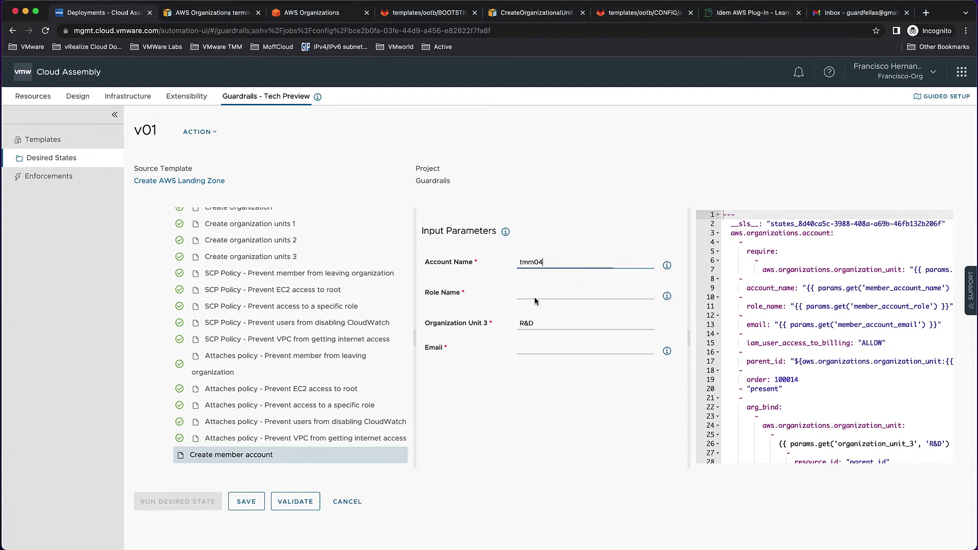
{"action": "left_click", "coordinate": [523, 293]}
{"action": "type", "text": "OrganizationAccountAccessRole"}
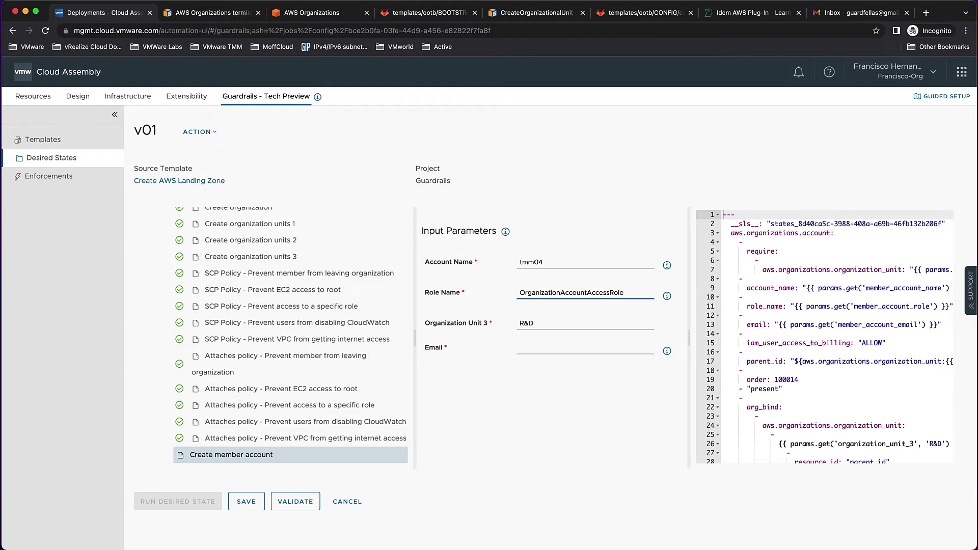
{"action": "left_click", "coordinate": [523, 348]}
{"action": "key", "text": "super+v"}
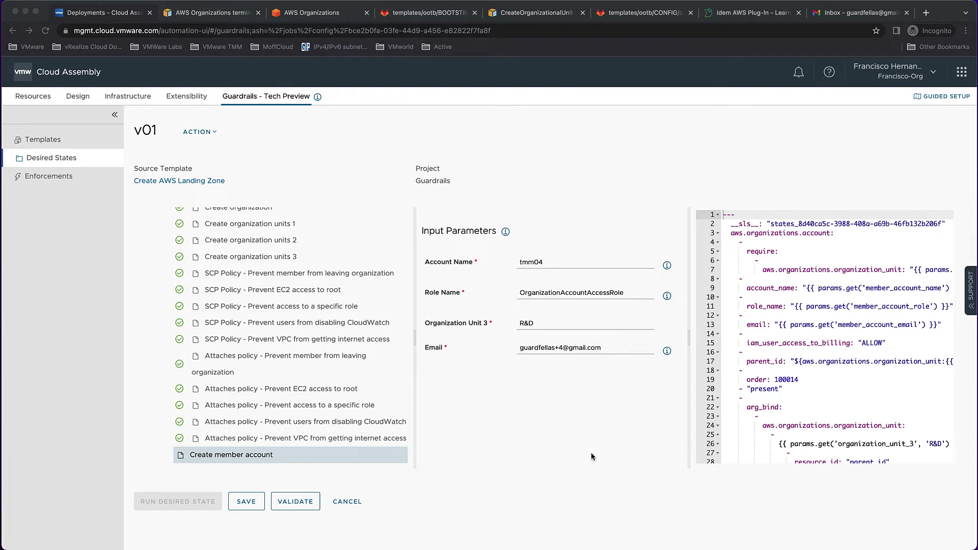
{"action": "left_click", "coordinate": [577, 412]}
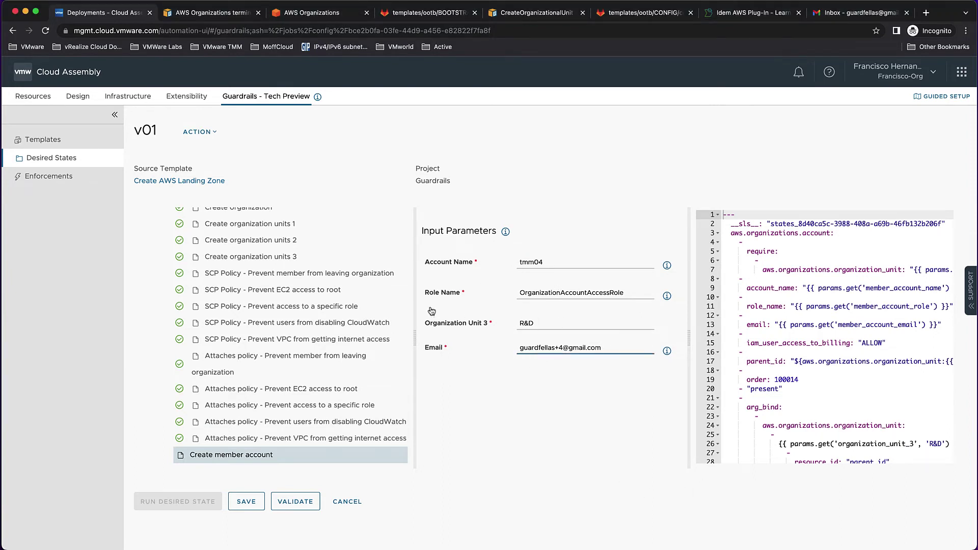
- Validate the input parameters of desired state v01 and save it
{"action": "left_click", "coordinate": [295, 499]}
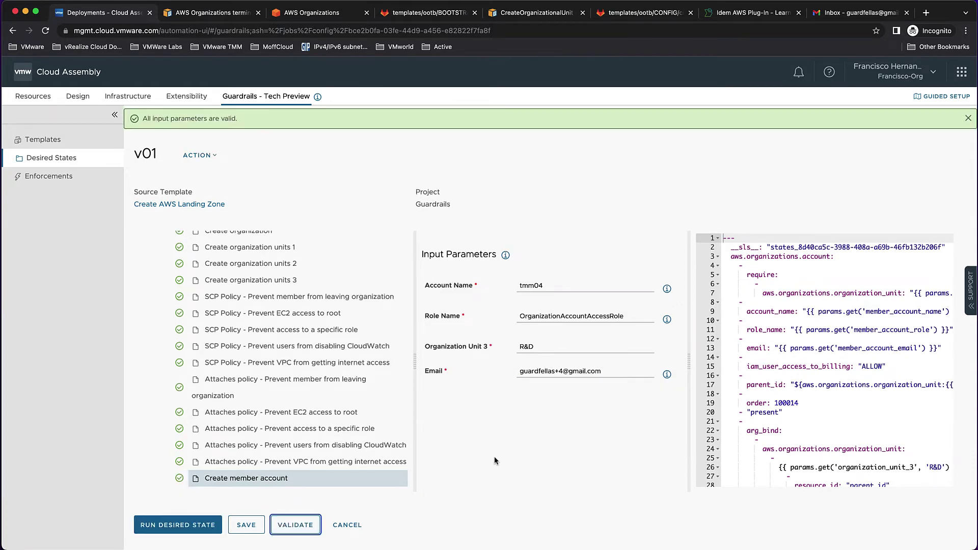
{"action": "scroll", "coordinate": [184, 453], "scroll_direction": "down", "scroll_amount": 1}
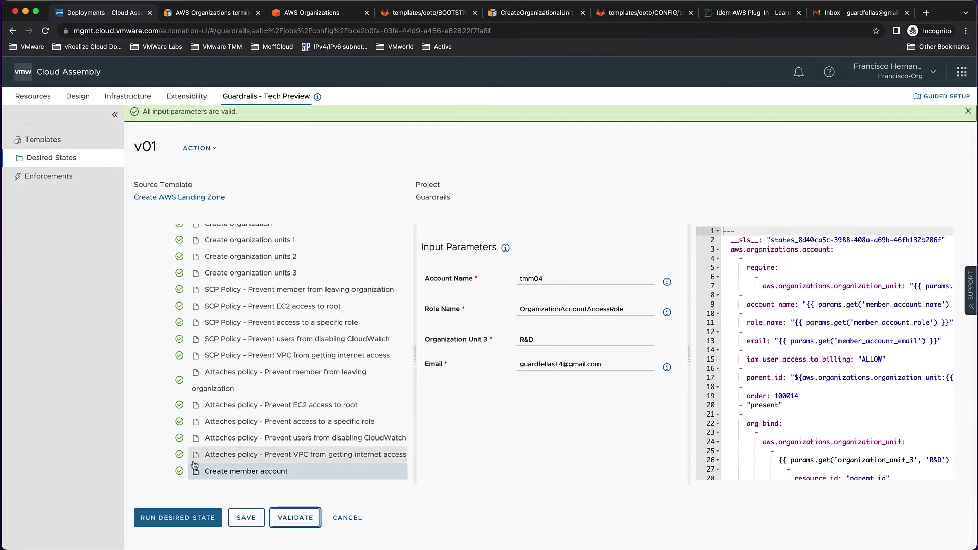
{"action": "left_click", "coordinate": [248, 519]}
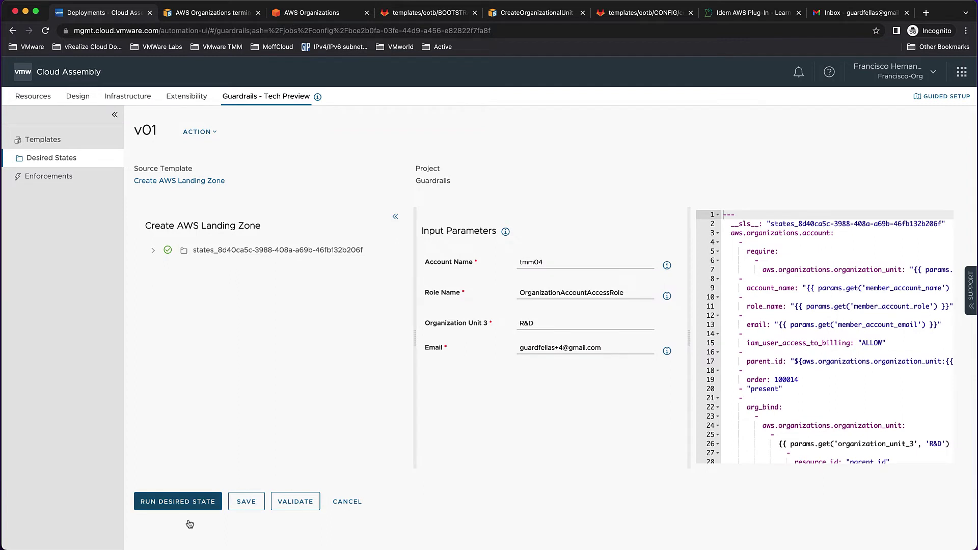
- Run desired state v01 and select its run in the Enforcements list
{"action": "left_click", "coordinate": [190, 503]}
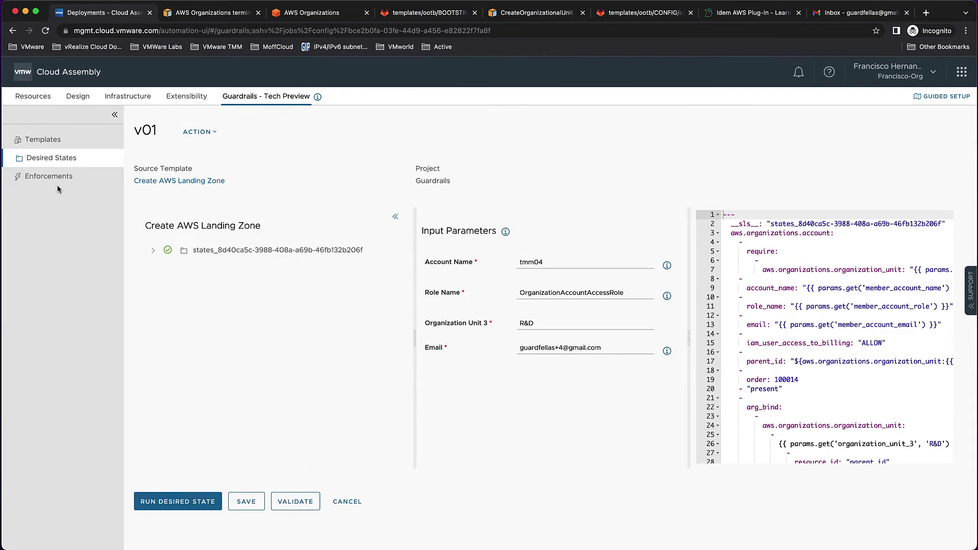
{"action": "left_click", "coordinate": [57, 178]}
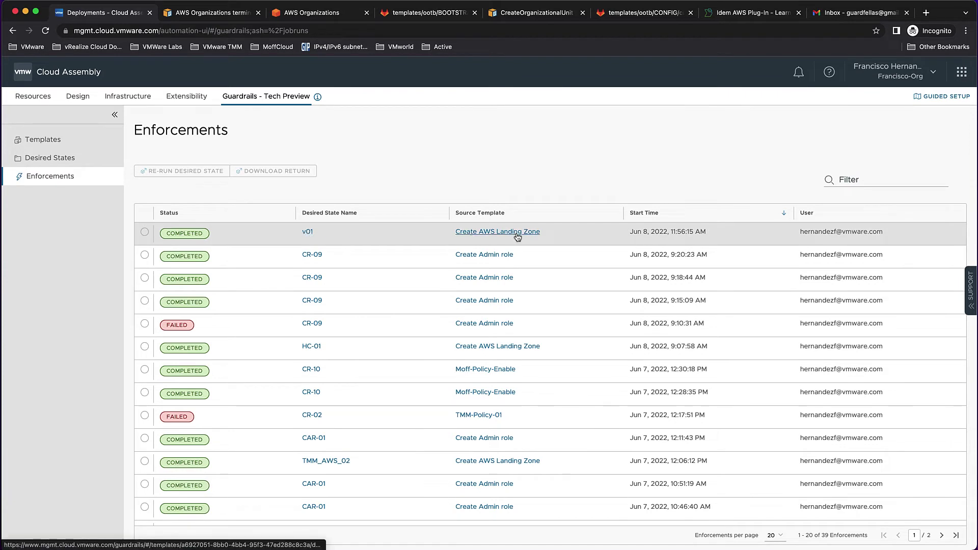
{"action": "left_click", "coordinate": [146, 234]}
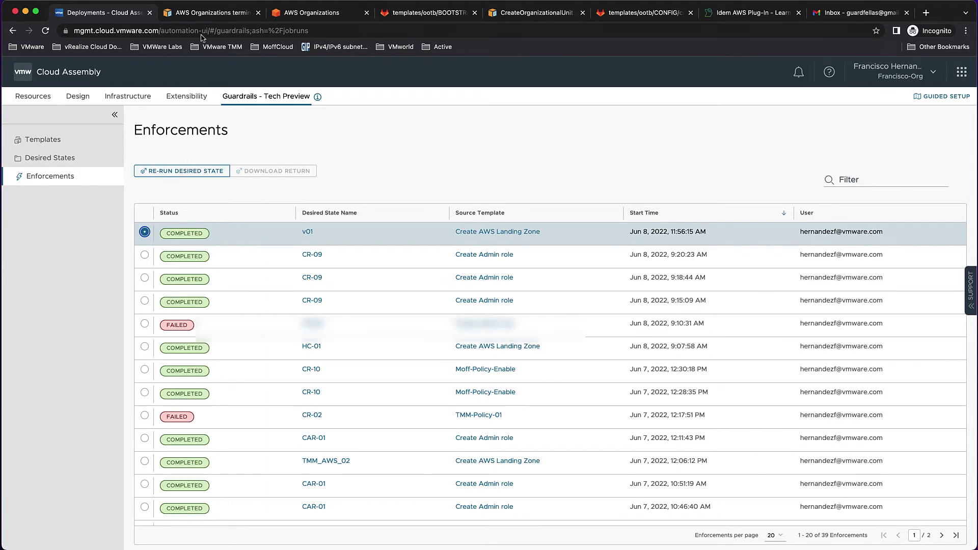
- Switch to the AWS Organizations console, refresh the AWS accounts and expand the VMWARE organizational unit
{"action": "left_click", "coordinate": [304, 15]}
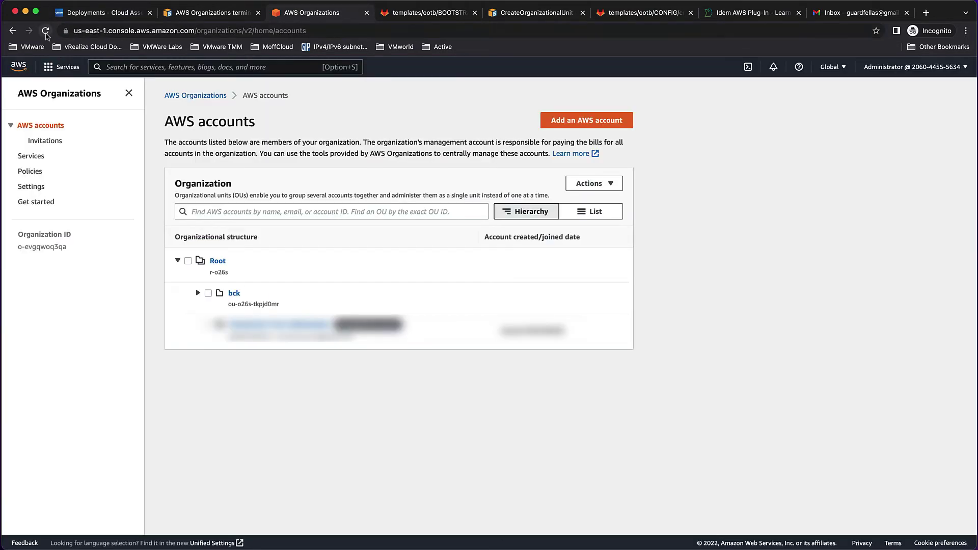
{"action": "left_click", "coordinate": [46, 34]}
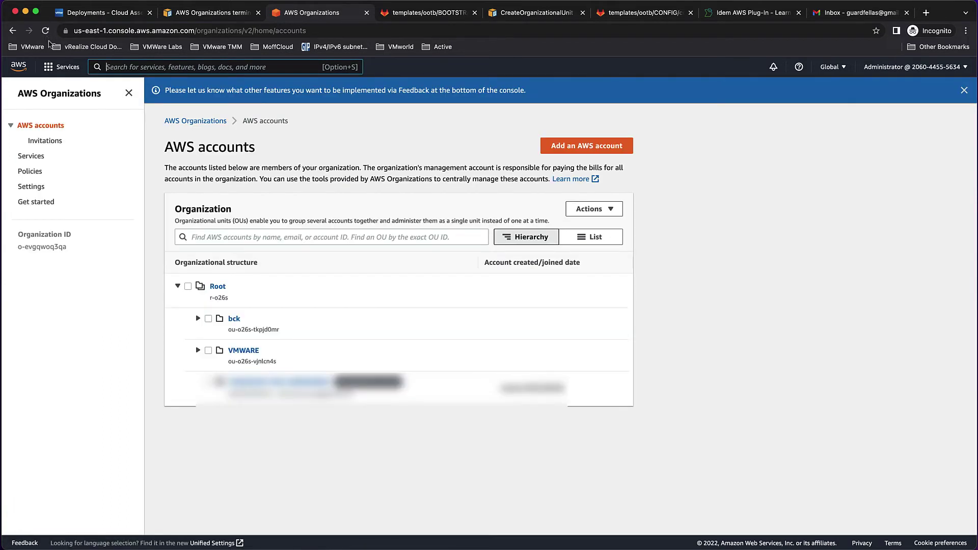
{"action": "left_click", "coordinate": [198, 351]}
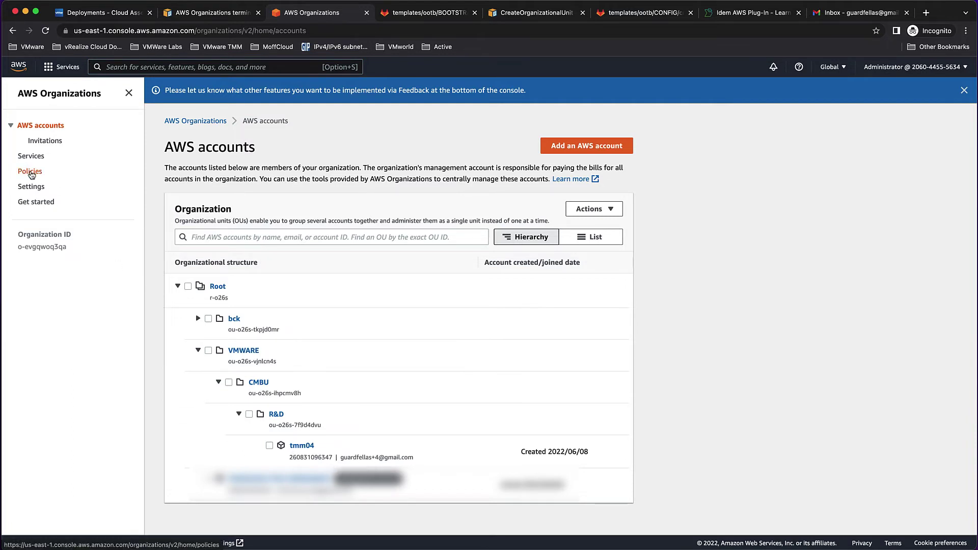
- Open the PreventEC2AccessToRoot service control policy and view the targets it is attached to
{"action": "left_click", "coordinate": [30, 172]}
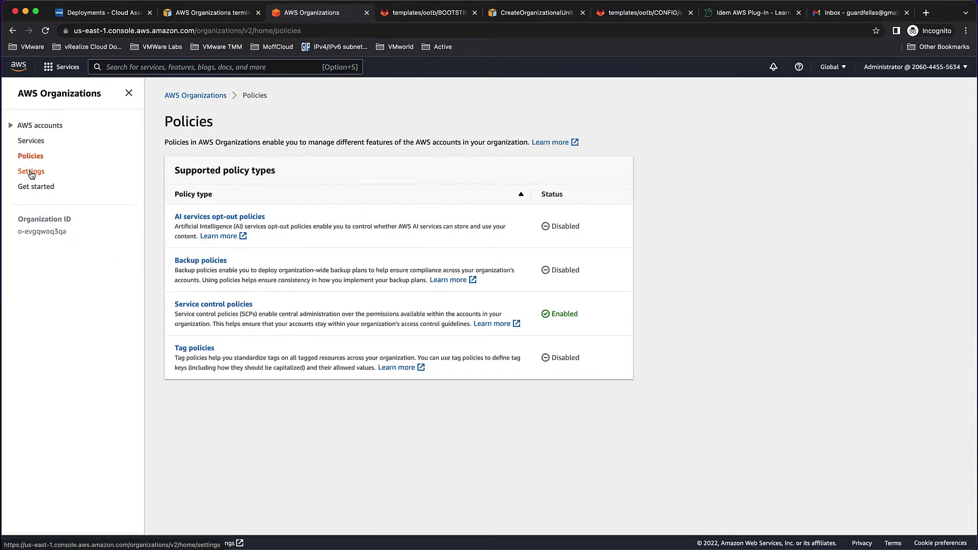
{"action": "left_click", "coordinate": [224, 307]}
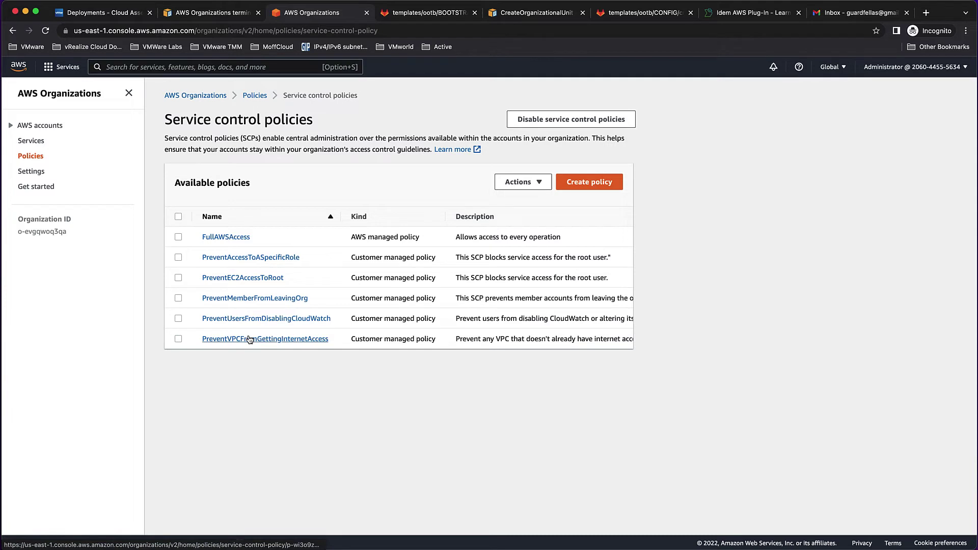
{"action": "left_click", "coordinate": [254, 280]}
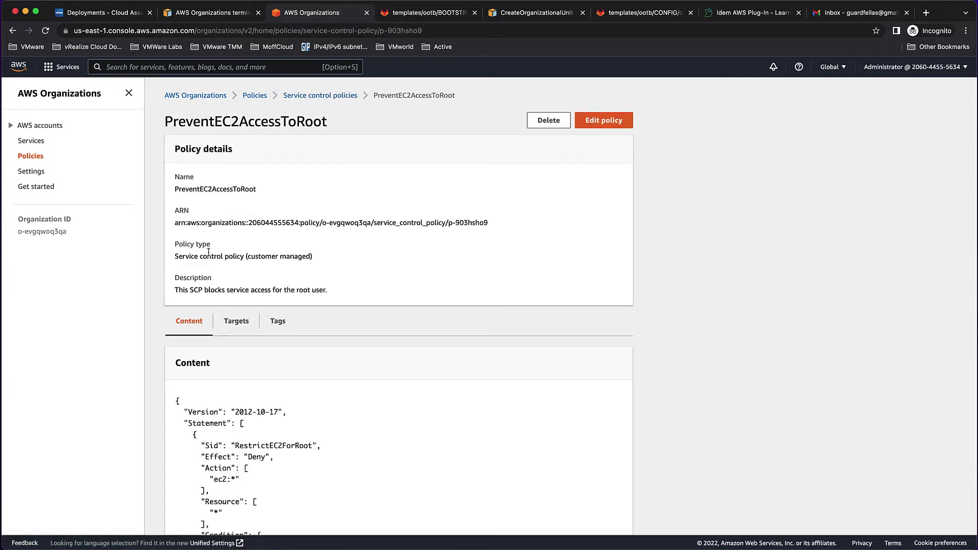
{"action": "left_click", "coordinate": [236, 321]}
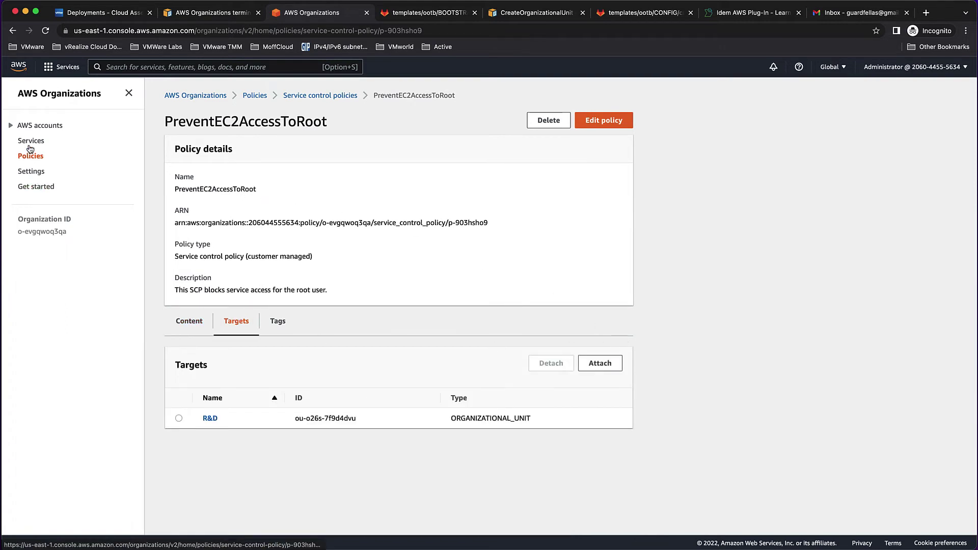
- Open the tmm04 member account and review the service control policies applied to it and their sources
{"action": "left_click", "coordinate": [39, 125]}
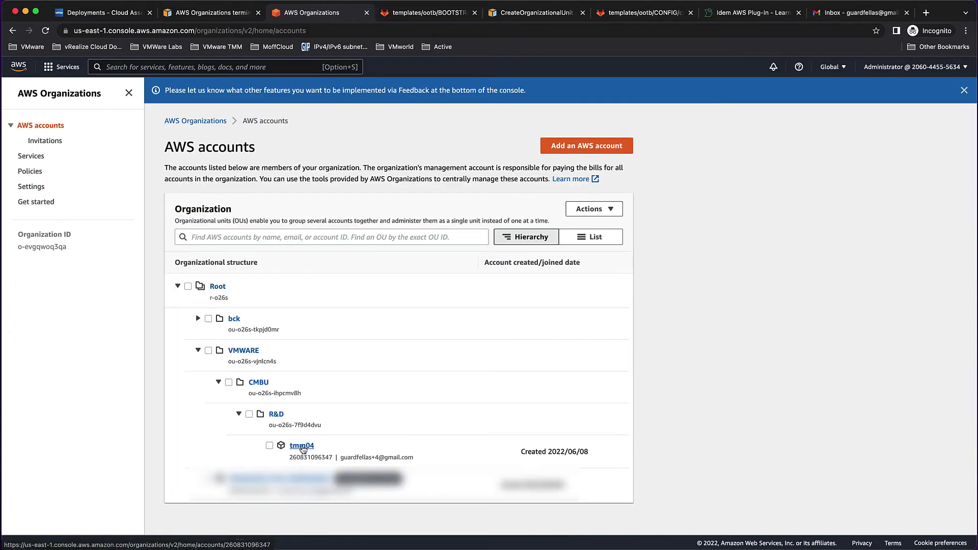
{"action": "left_click", "coordinate": [302, 447]}
{"action": "left_click", "coordinate": [236, 398]}
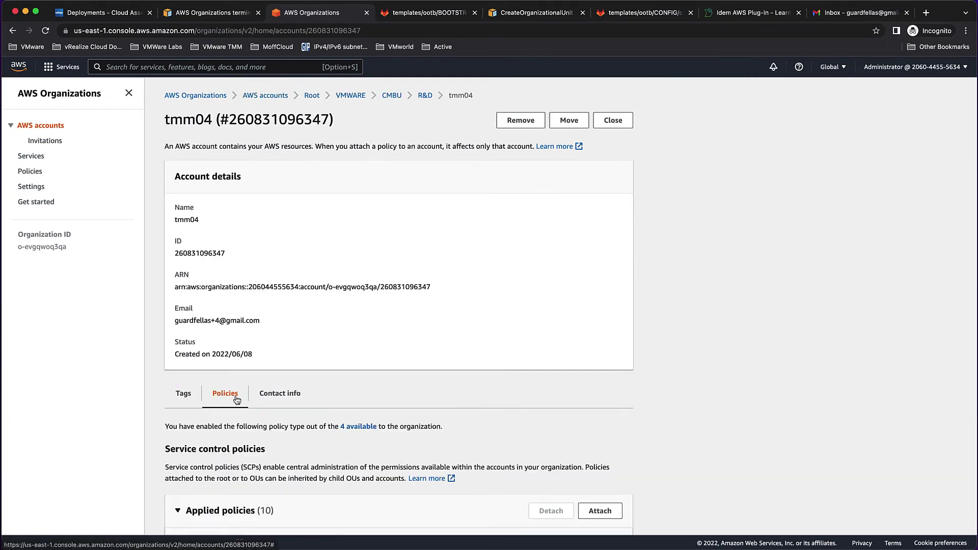
{"action": "scroll", "coordinate": [522, 420], "scroll_direction": "down", "scroll_amount": 5}
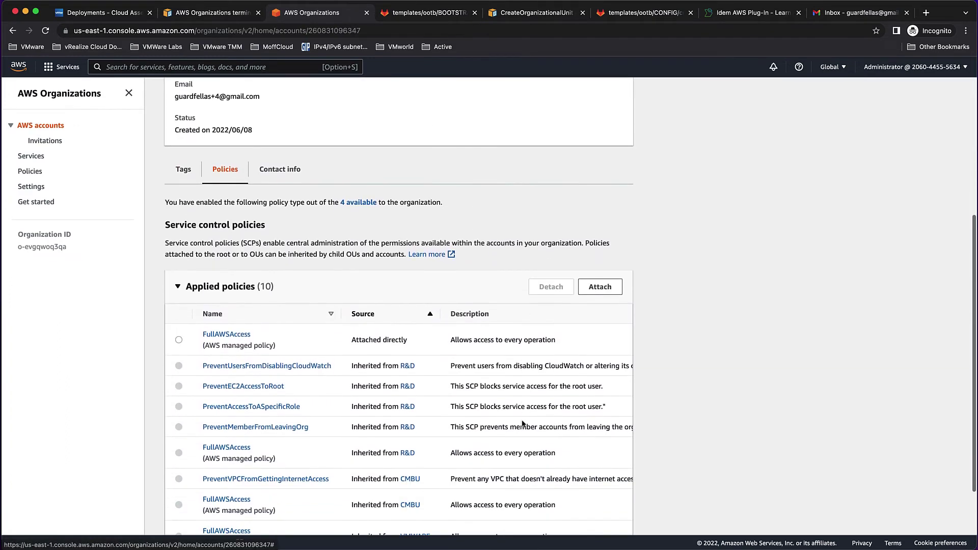
{"action": "scroll", "coordinate": [522, 424], "scroll_direction": "down", "scroll_amount": 2}
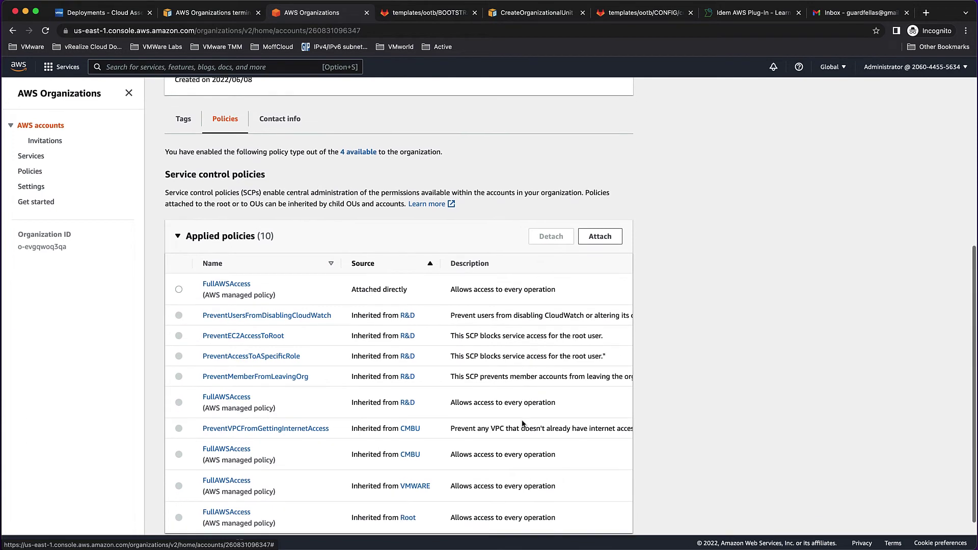
{"action": "scroll", "coordinate": [522, 424], "scroll_direction": "down", "scroll_amount": 1}
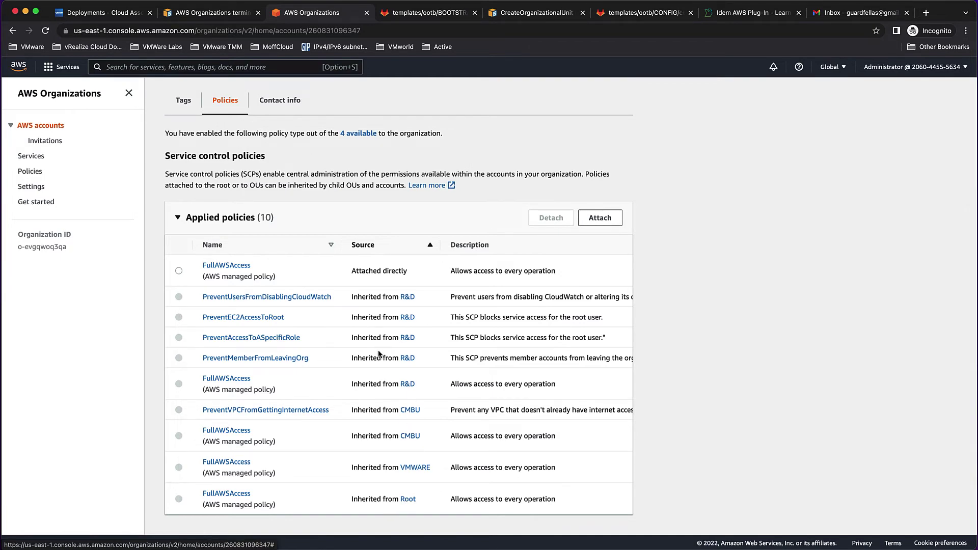
{"action": "scroll", "coordinate": [378, 353], "scroll_direction": "up", "scroll_amount": 5}
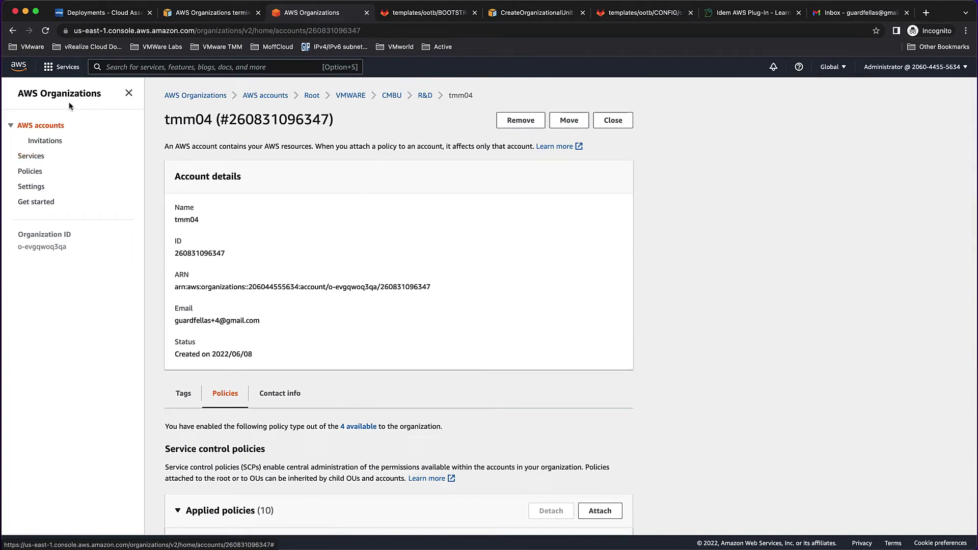
- Switch back to Cloud Assembly, open the Create Admin role guardrail template and expand its states
{"action": "left_click", "coordinate": [105, 13]}
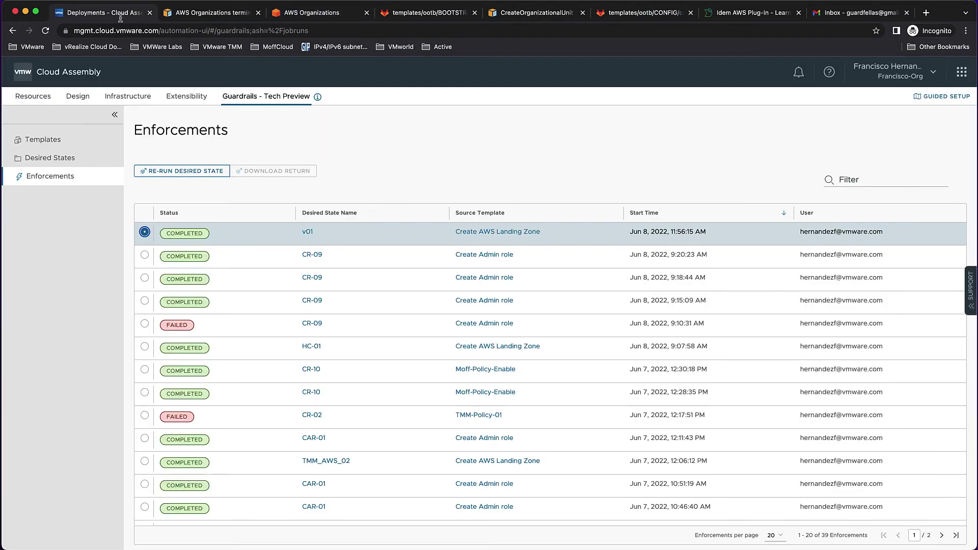
{"action": "left_click", "coordinate": [67, 140]}
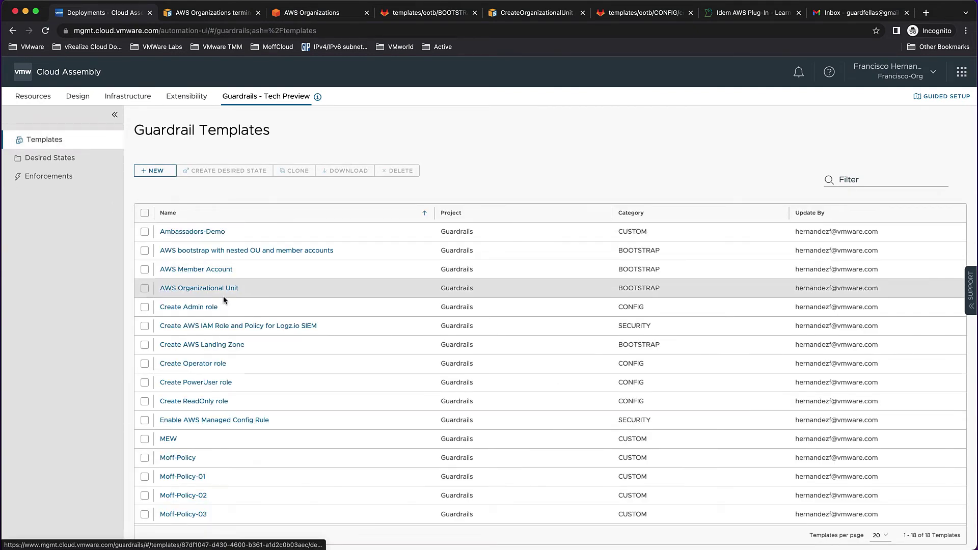
{"action": "left_click", "coordinate": [201, 307]}
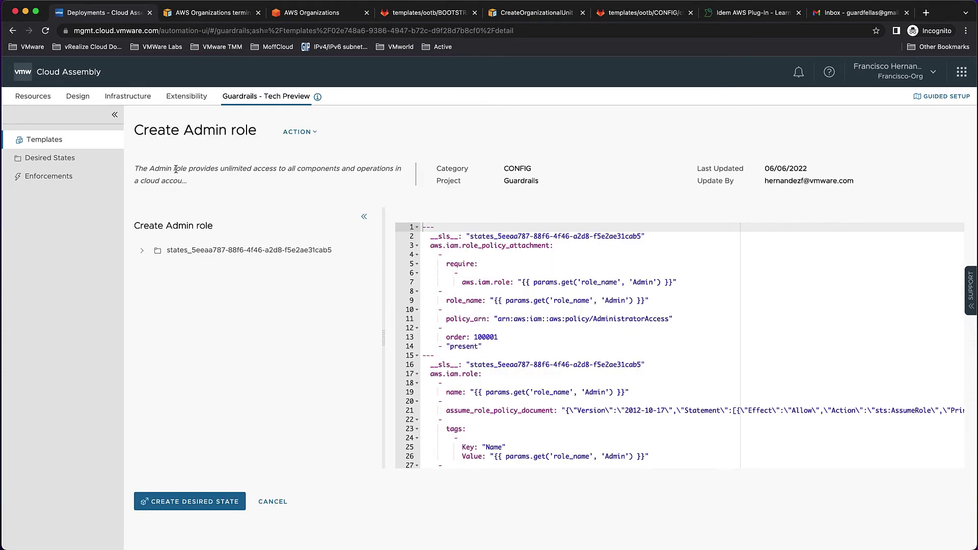
{"action": "left_click", "coordinate": [140, 252]}
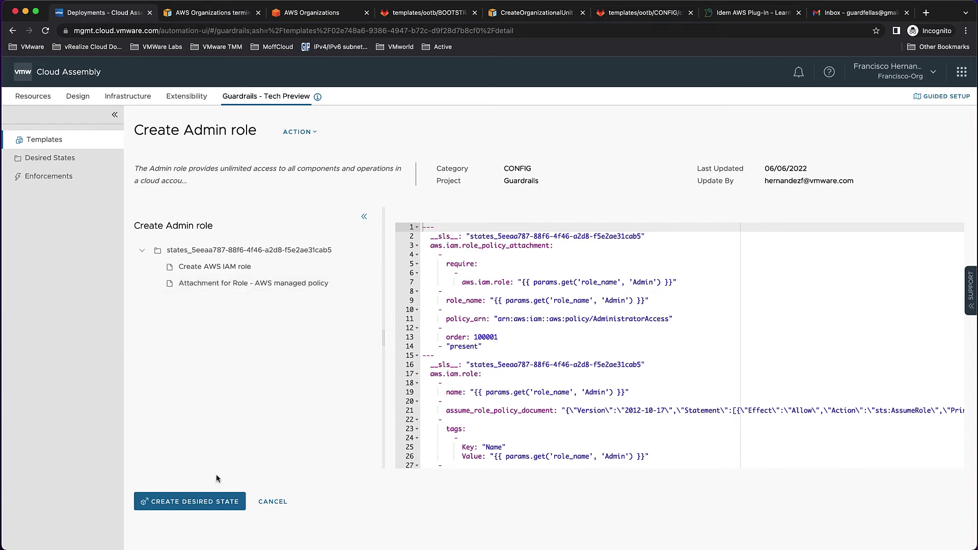
- Create a desired state named v01-CAR from the Create Admin role template, using the spc46 cloud account
{"action": "left_click", "coordinate": [206, 500]}
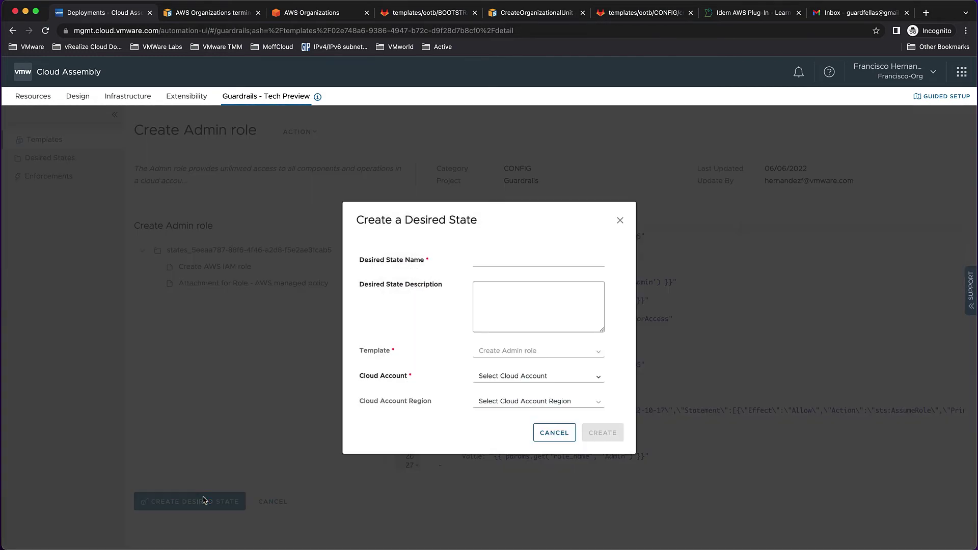
{"action": "left_click", "coordinate": [483, 262]}
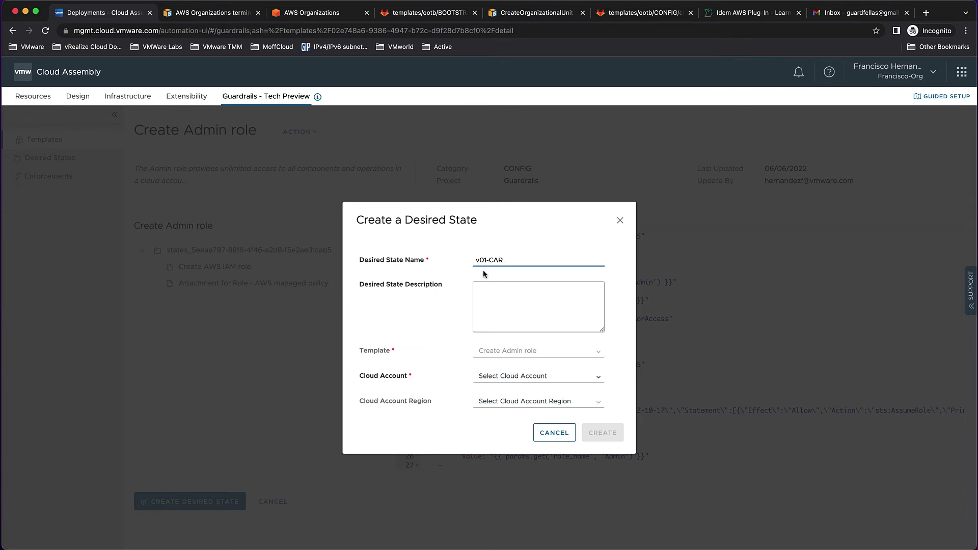
{"action": "left_click", "coordinate": [599, 380]}
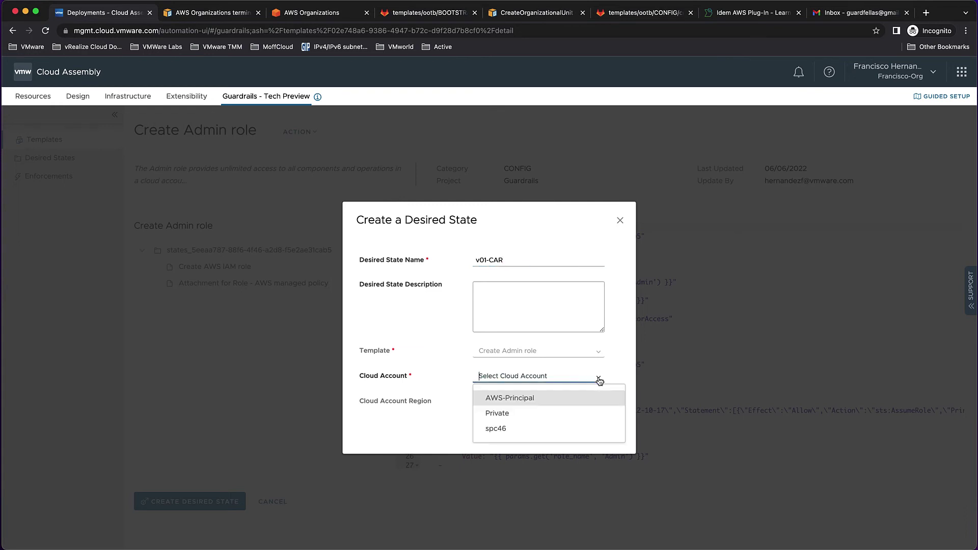
{"action": "left_click", "coordinate": [541, 431]}
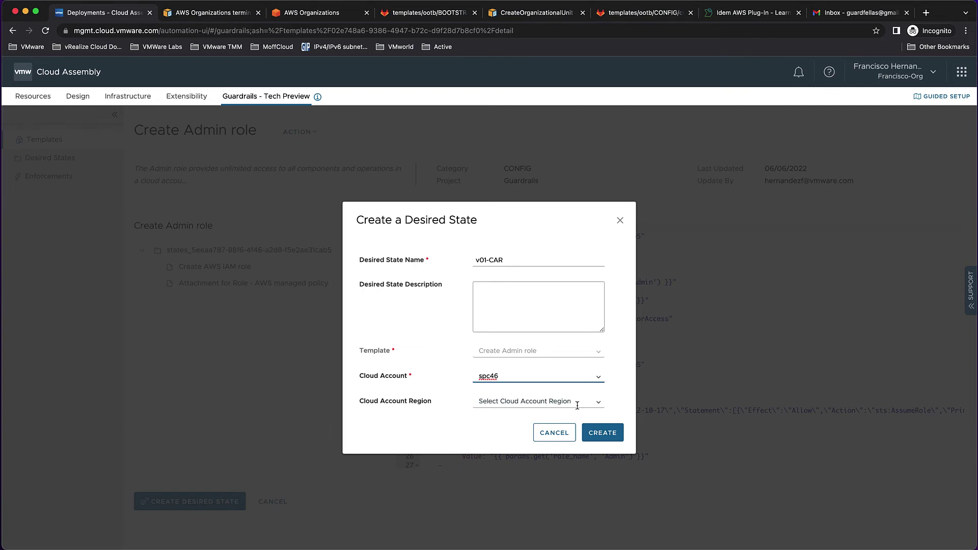
{"action": "left_click", "coordinate": [603, 433]}
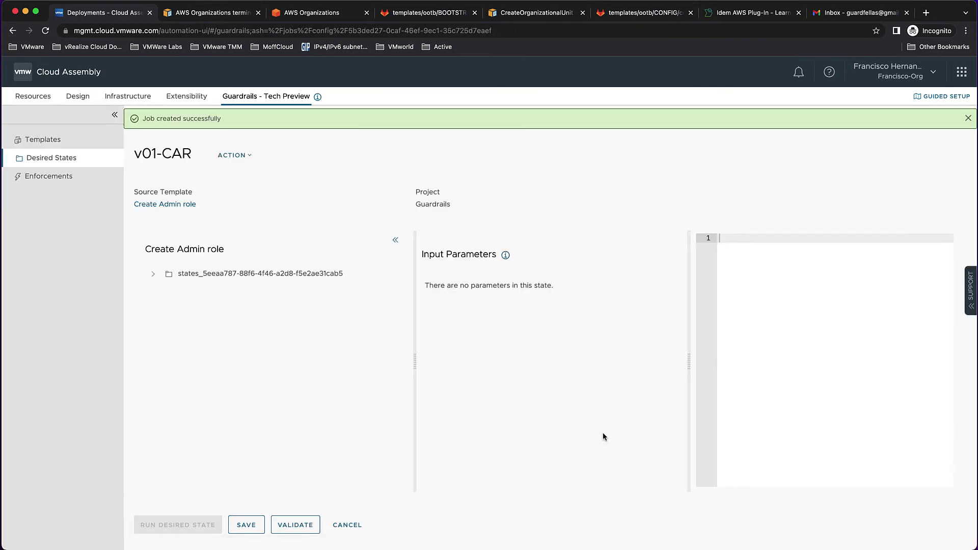
- In the Create AWS IAM role state, set the role name to AdminTMM and fill in the assume role account ID
{"action": "left_click", "coordinate": [153, 275]}
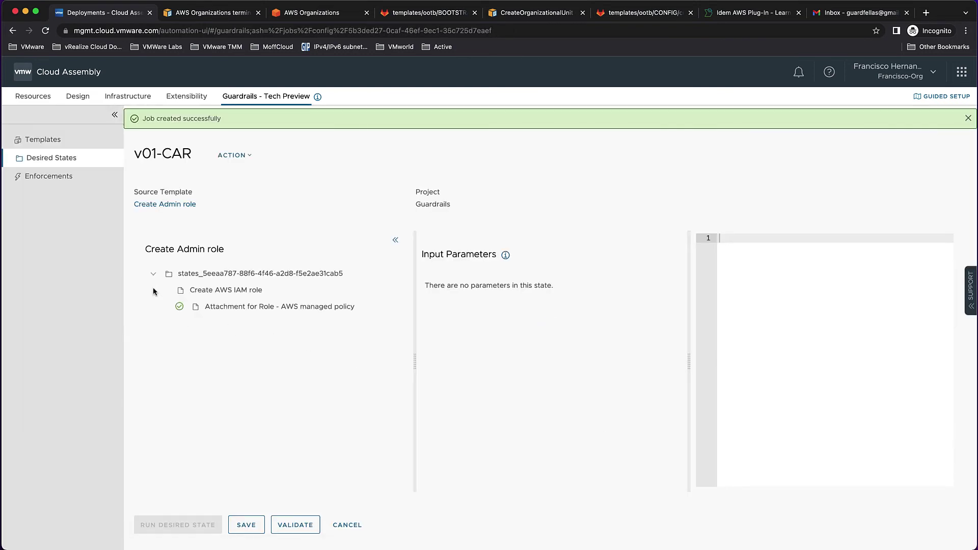
{"action": "left_click", "coordinate": [216, 295]}
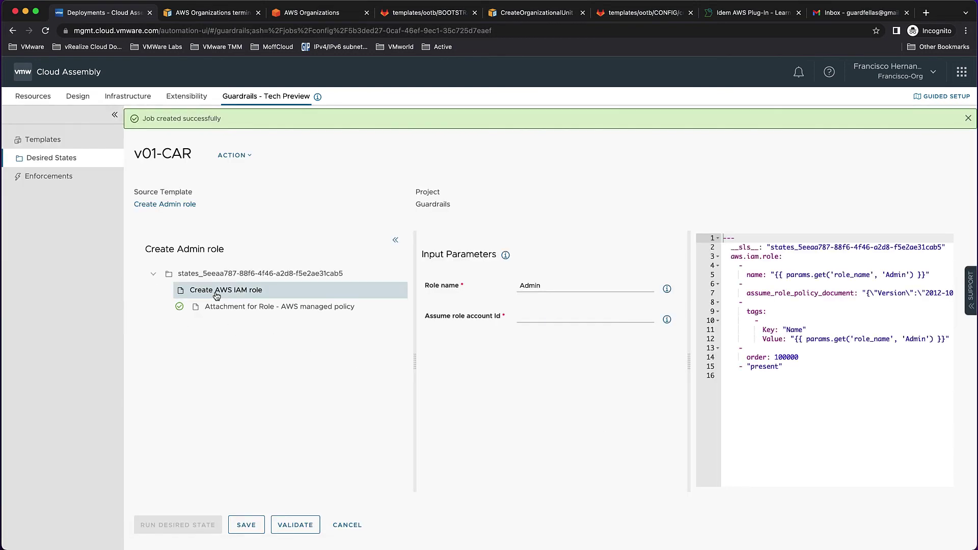
{"action": "left_click", "coordinate": [301, 526]}
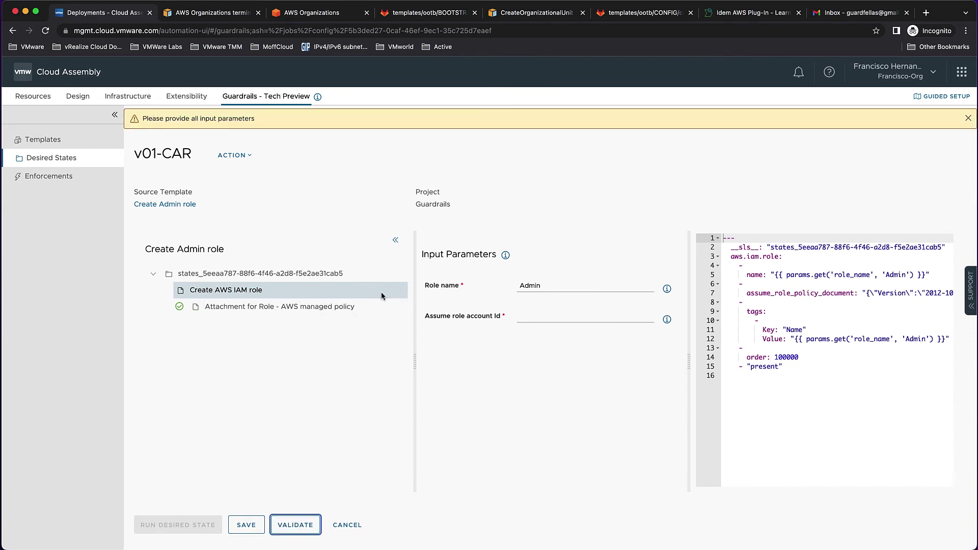
{"action": "left_click", "coordinate": [546, 263]}
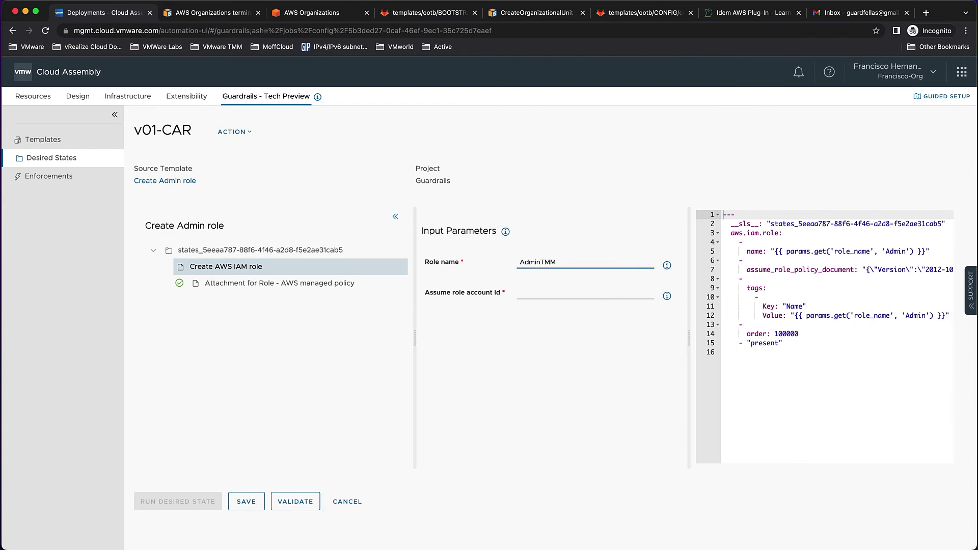
{"action": "left_click", "coordinate": [552, 294]}
{"action": "key", "text": "super+v"}
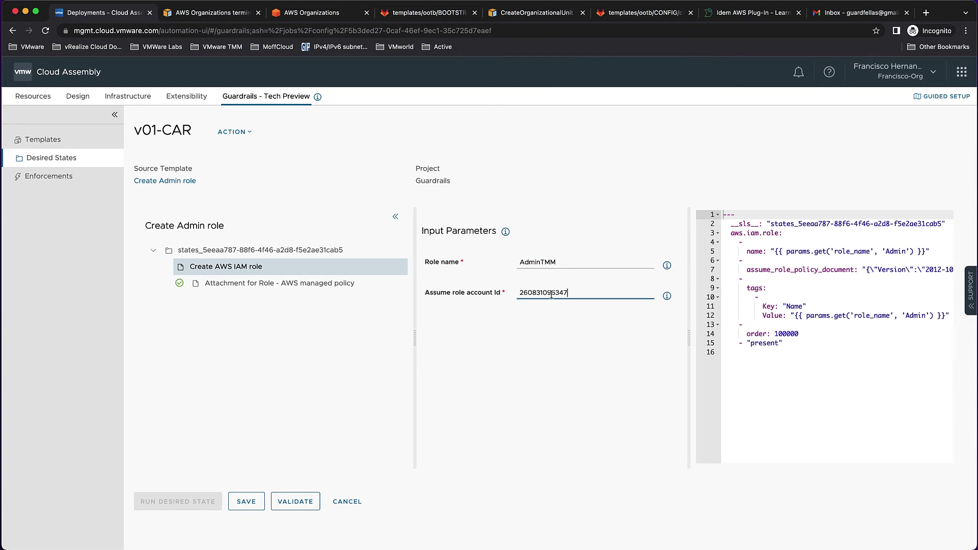
- Validate and run the v01-CAR desired state after checking both of its states, and open the list of enforcements
{"action": "left_click", "coordinate": [270, 290]}
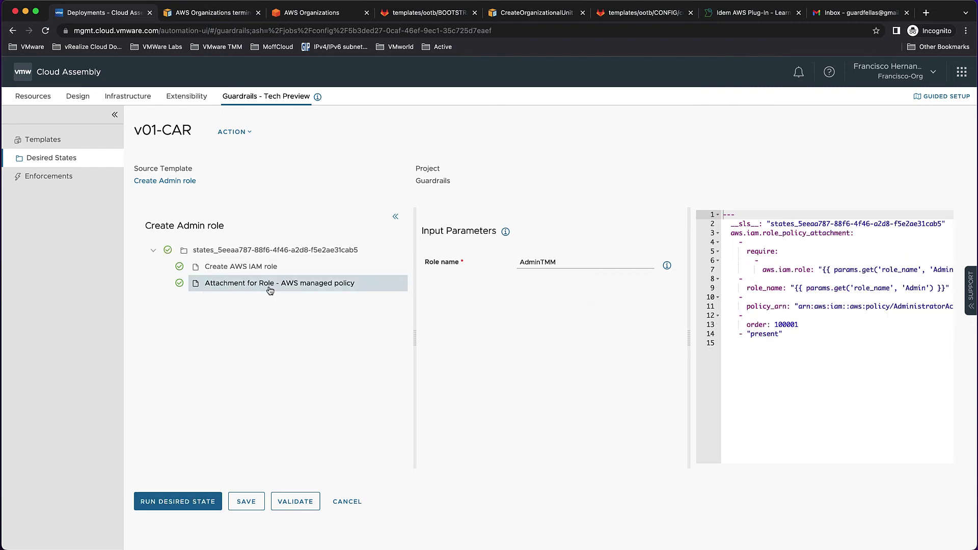
{"action": "left_click", "coordinate": [260, 270]}
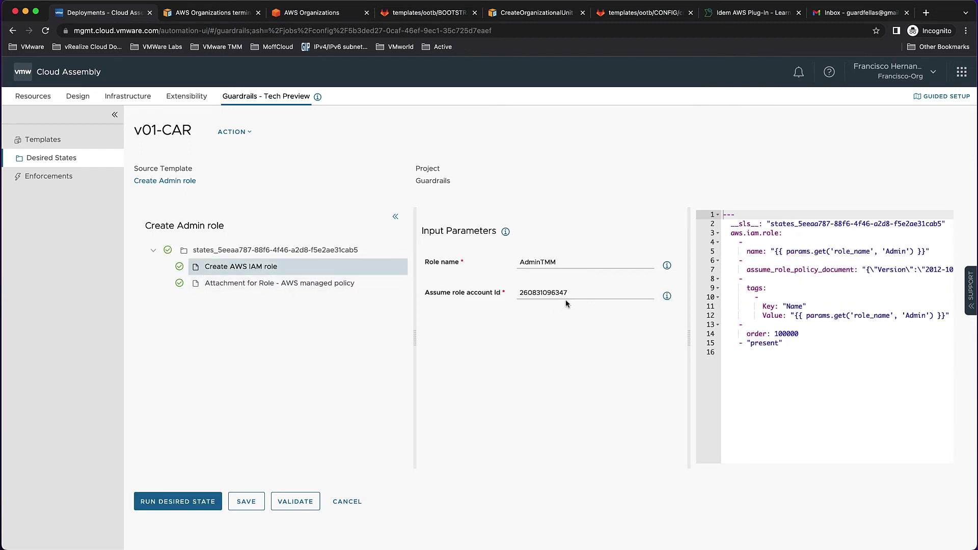
{"action": "left_click", "coordinate": [297, 503]}
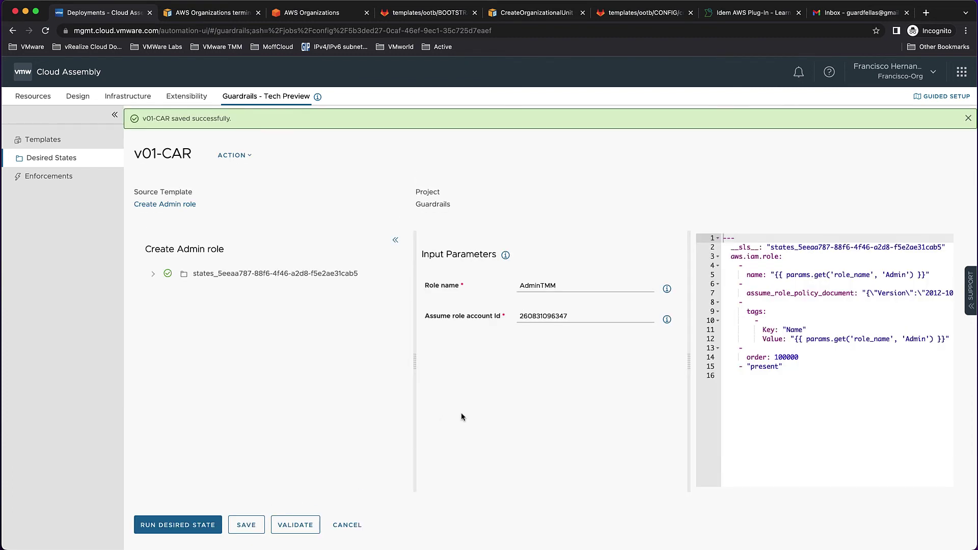
{"action": "left_click", "coordinate": [191, 525]}
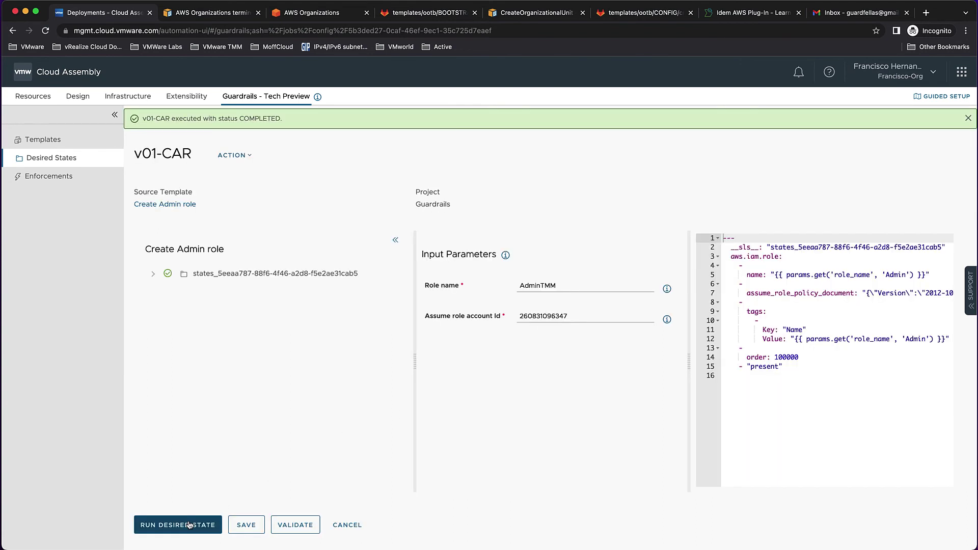
{"action": "left_click", "coordinate": [67, 179]}
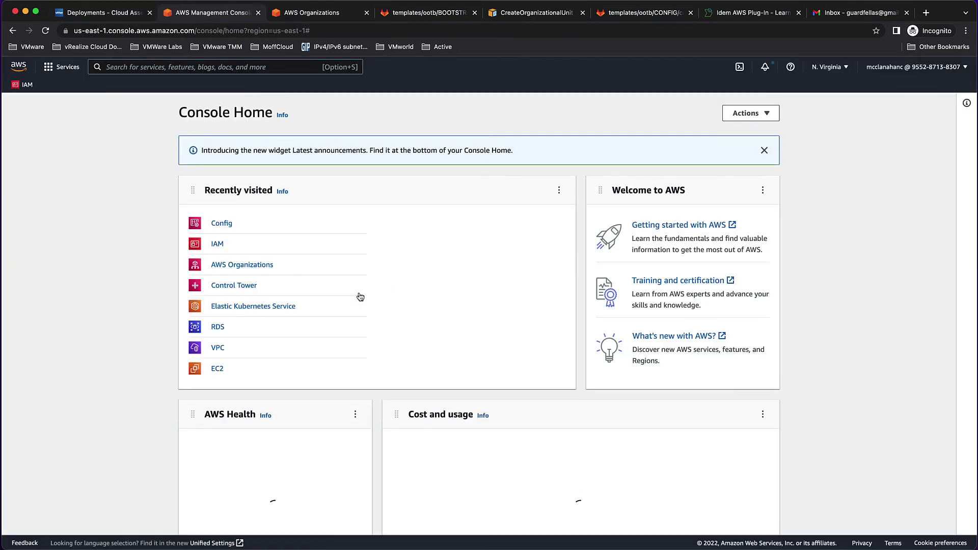
- Switch to the AWS console, open the AdminTMM role in IAM and examine its permissions and the trusted account in its trust policy
{"action": "left_click", "coordinate": [217, 244]}
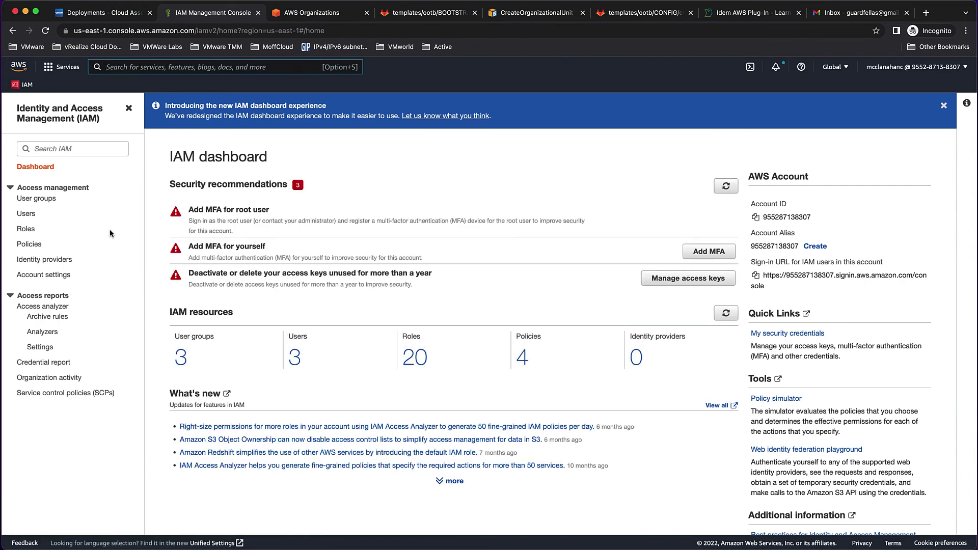
{"action": "left_click", "coordinate": [27, 230]}
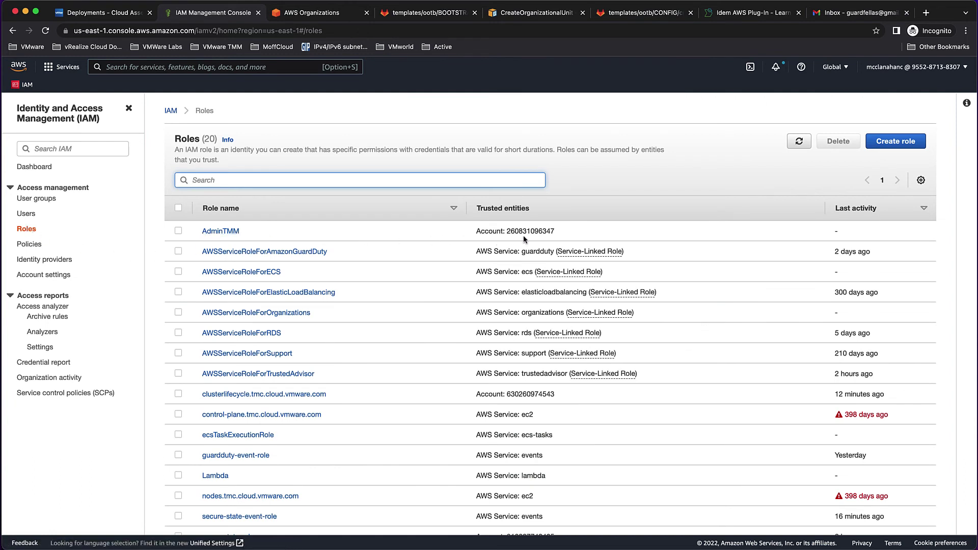
{"action": "left_click", "coordinate": [220, 231]}
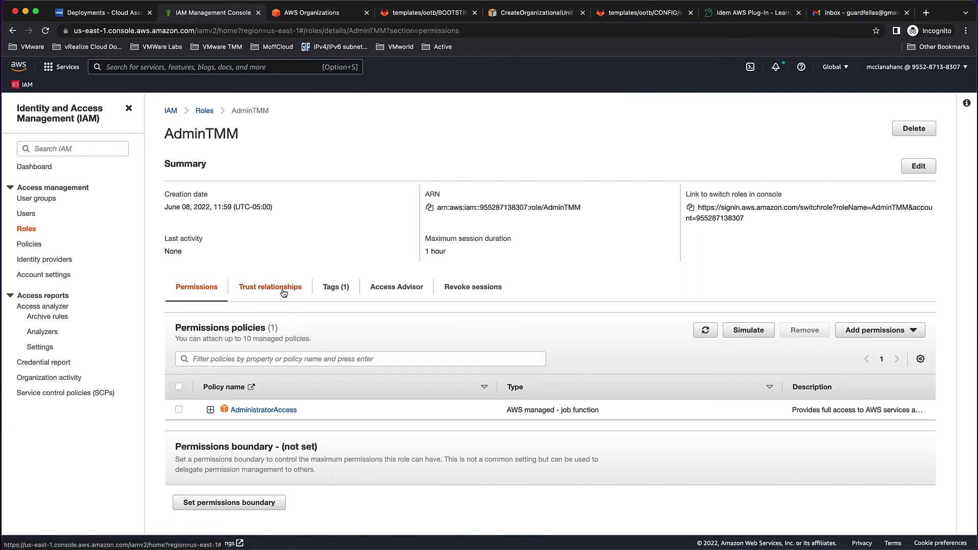
{"action": "left_click", "coordinate": [288, 286]}
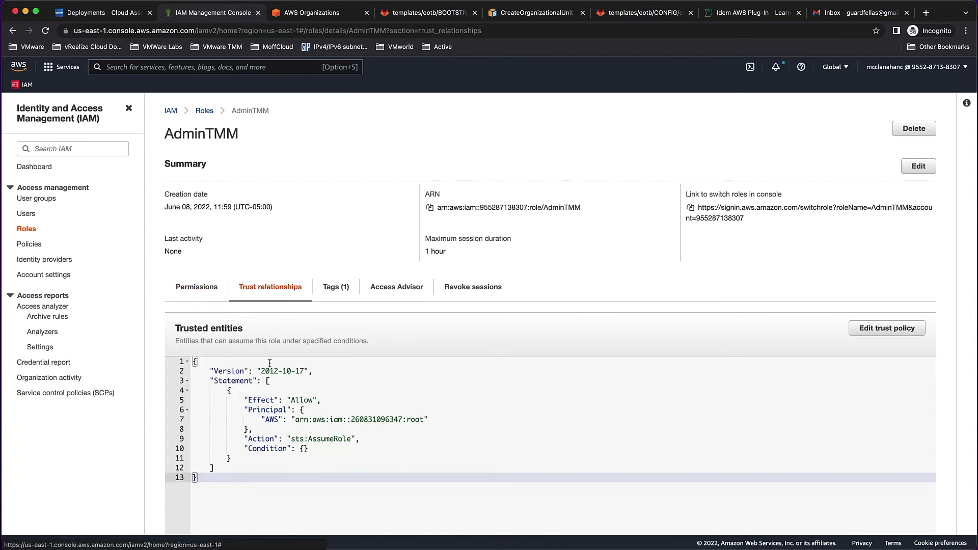
{"action": "left_click_drag", "start_coordinate": [351, 420], "coordinate": [401, 419]}
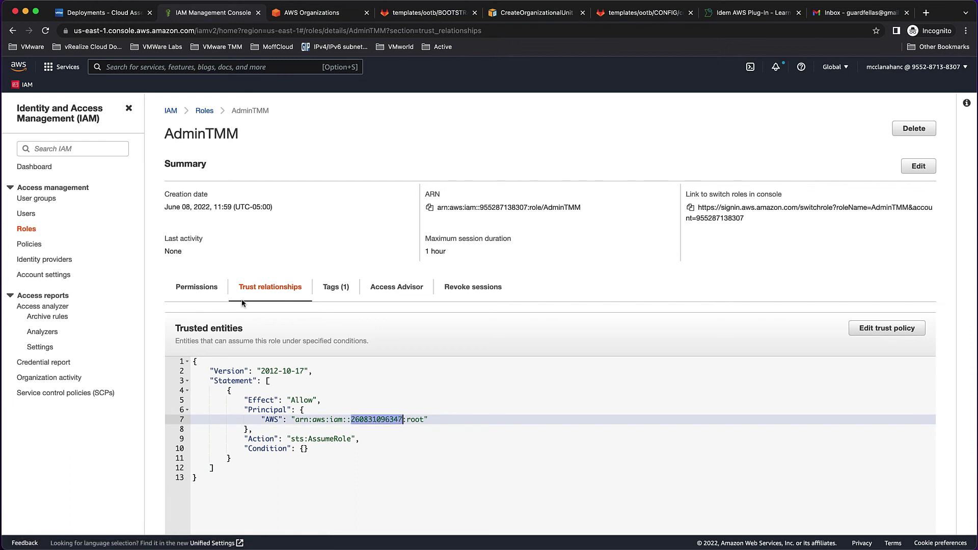
- Delete the AdminTMM role from the IAM roles list, entering AdminTMM as the deletion confirmation
{"action": "left_click", "coordinate": [28, 230]}
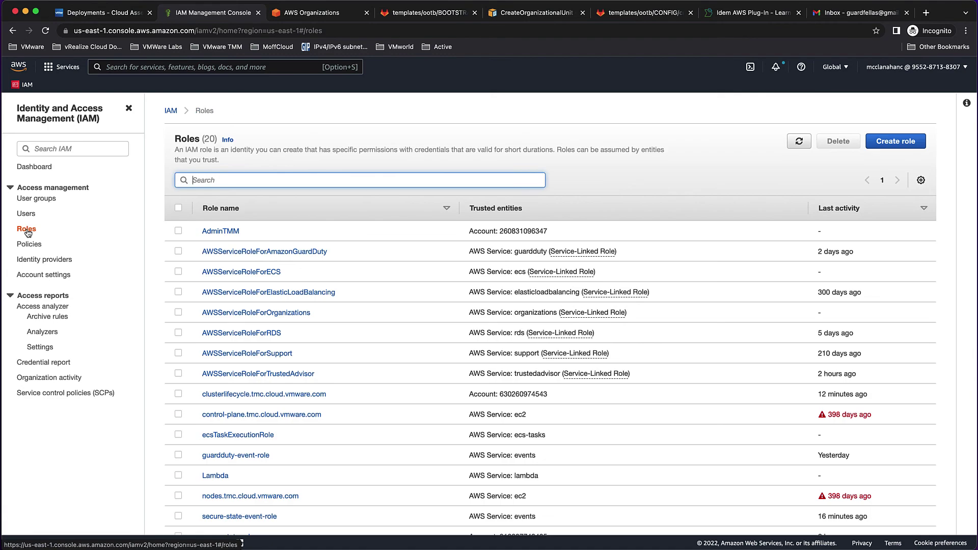
{"action": "left_click", "coordinate": [179, 231]}
{"action": "left_click", "coordinate": [838, 141]}
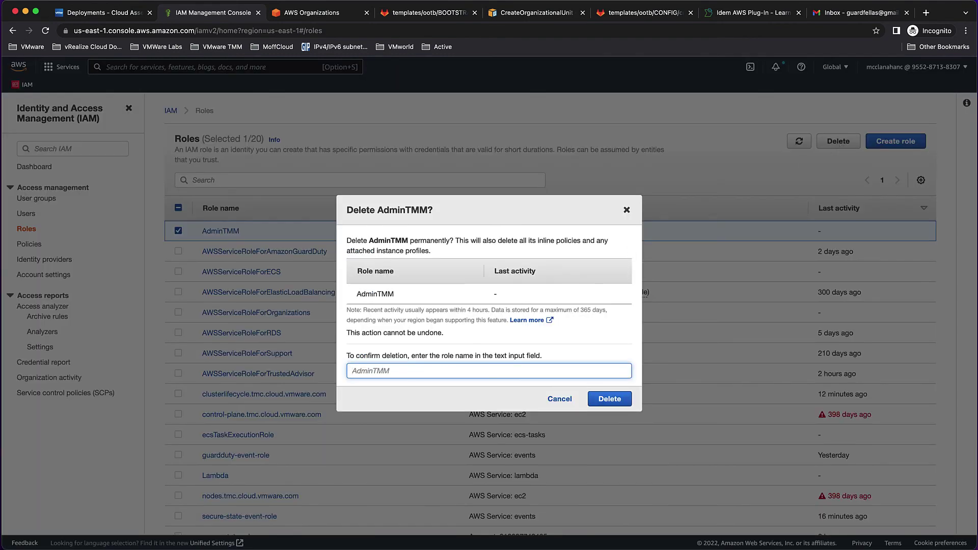
{"action": "type", "text": "AdminTMM"}
{"action": "left_click", "coordinate": [606, 397]}
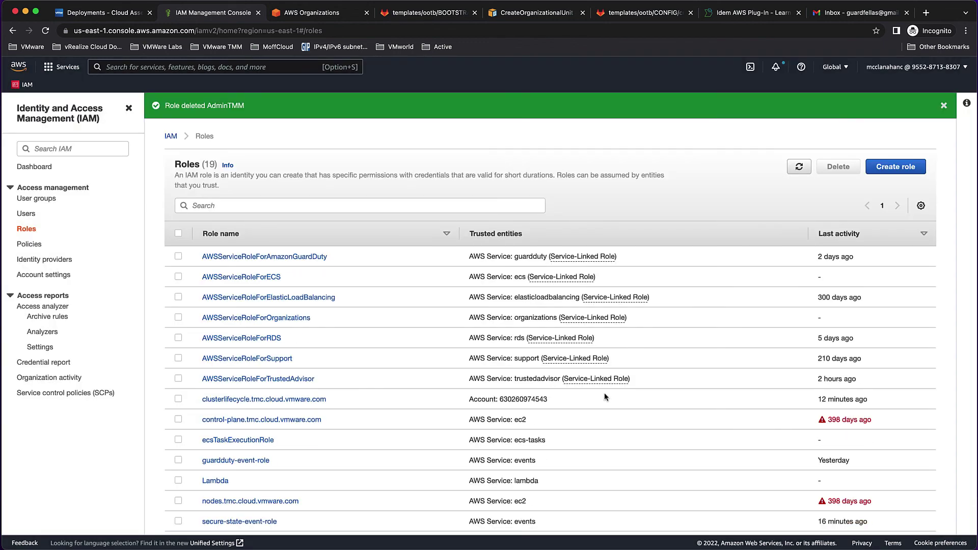
- Switch back to Cloud Assembly and re-run the latest v01-CAR desired state from the enforcements
{"action": "left_click", "coordinate": [107, 19]}
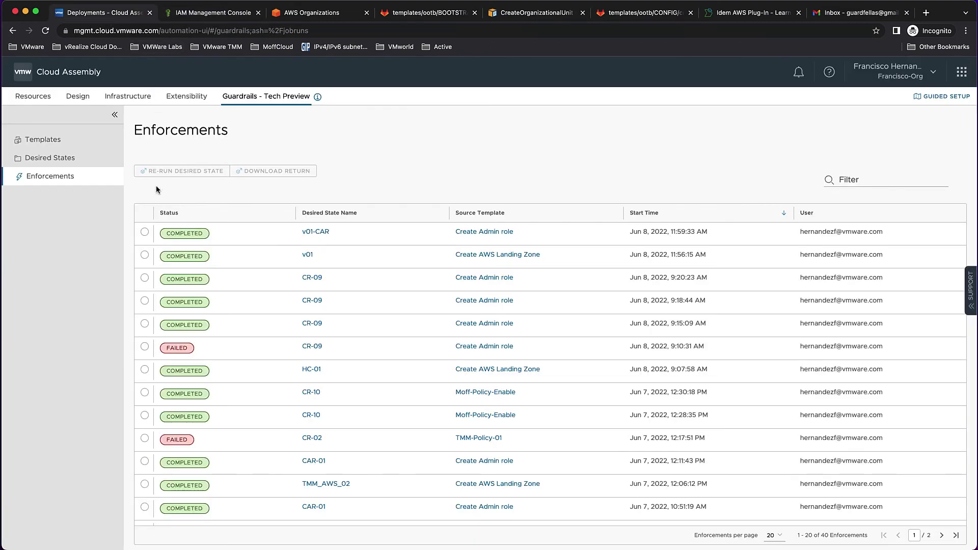
{"action": "left_click", "coordinate": [144, 235]}
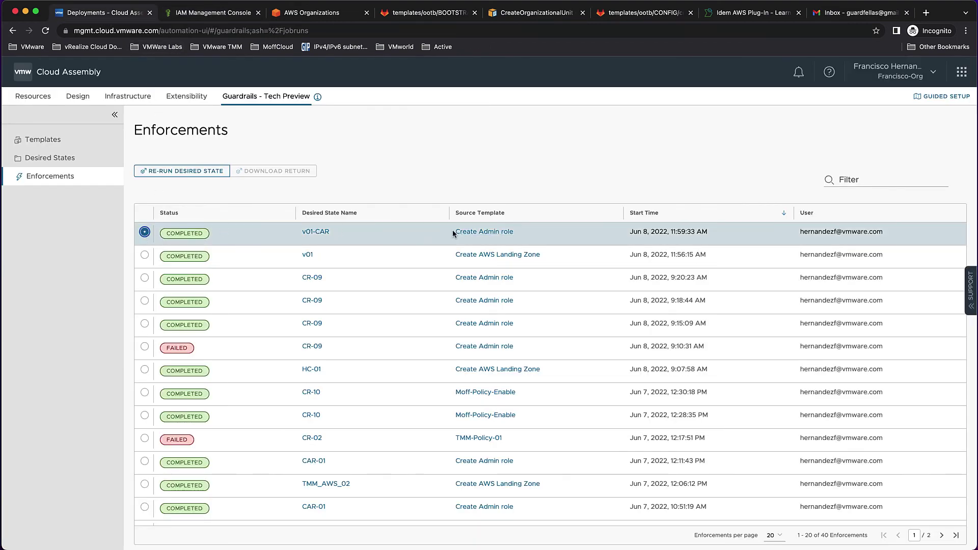
{"action": "left_click", "coordinate": [202, 173]}
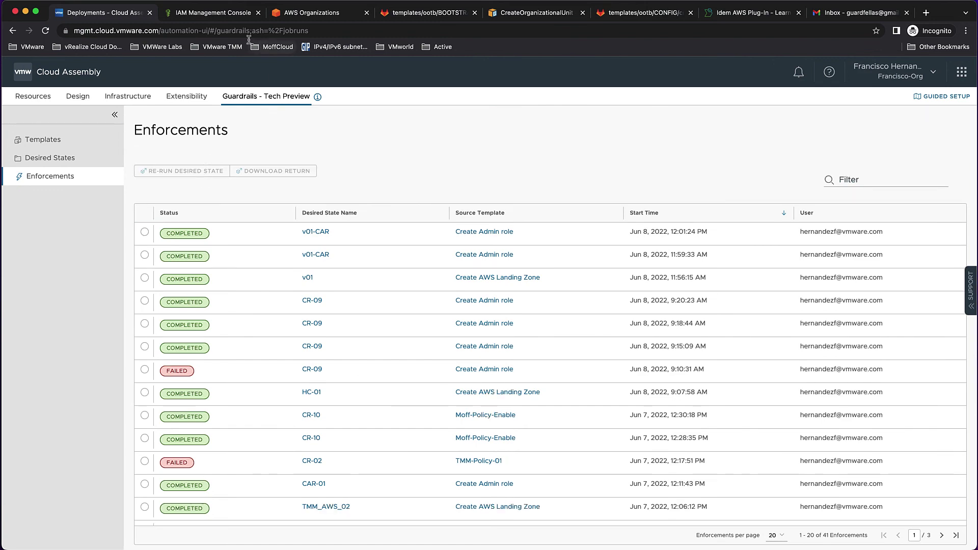
- Refresh the IAM roles in the AWS console, check the AdminTMM role's permissions and trust relationships, and return to Cloud Assembly
{"action": "left_click", "coordinate": [217, 14]}
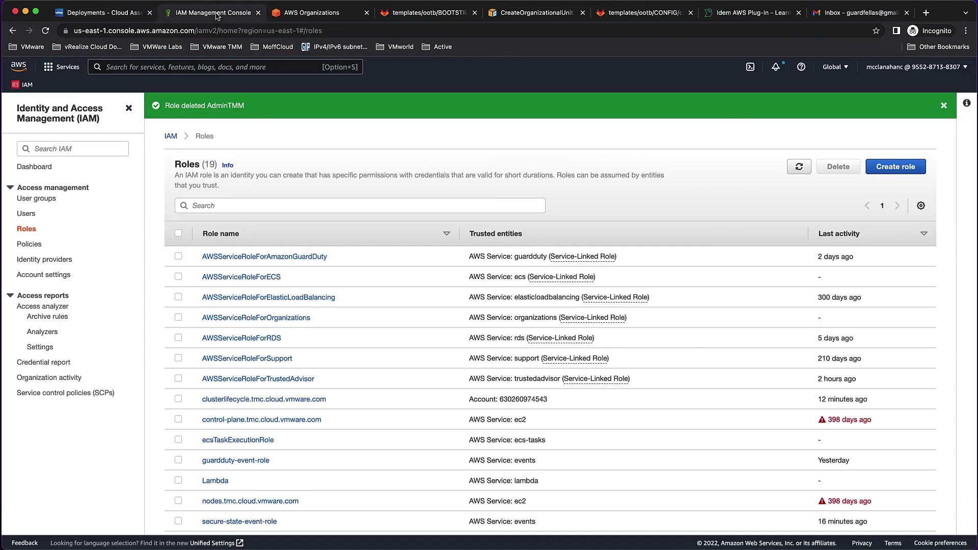
{"action": "left_click", "coordinate": [44, 31]}
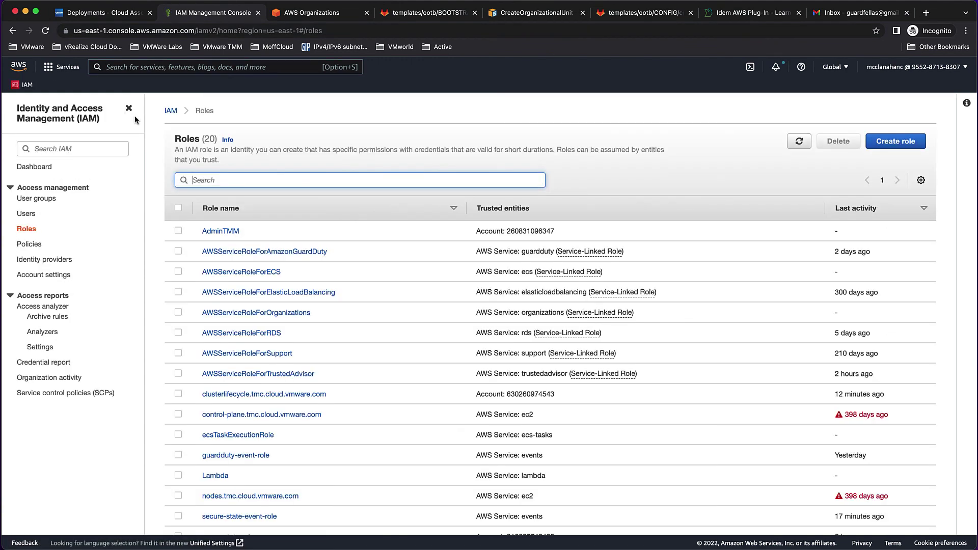
{"action": "left_click", "coordinate": [220, 232]}
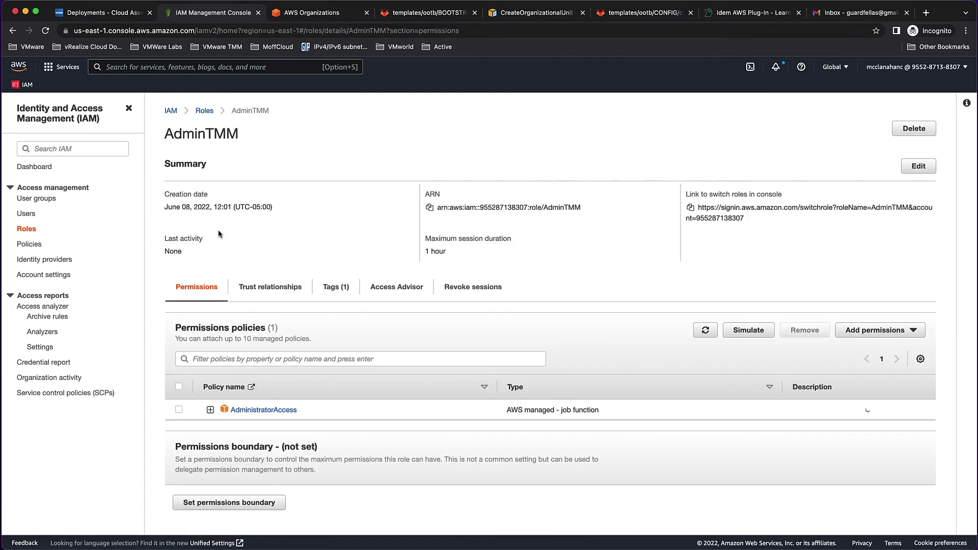
{"action": "left_click", "coordinate": [270, 288]}
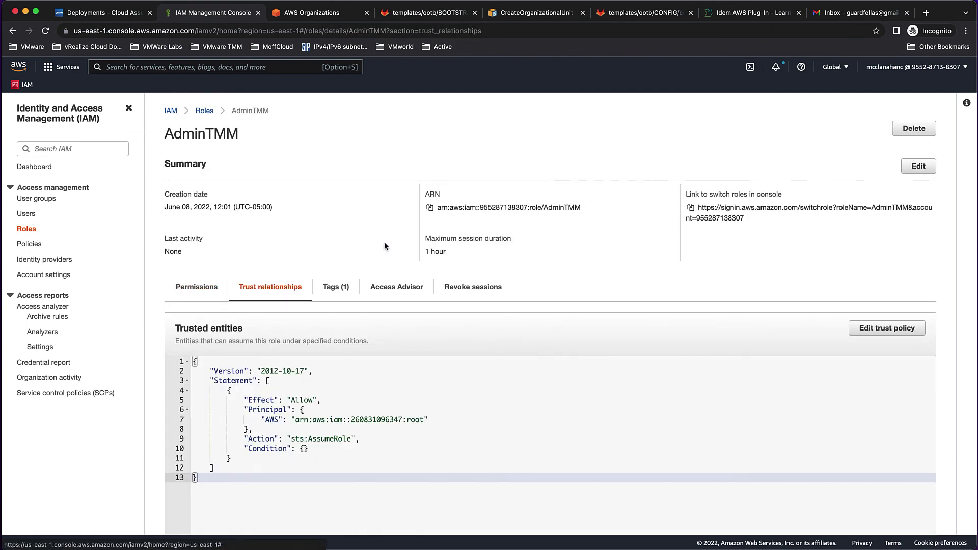
{"action": "left_click", "coordinate": [106, 14]}
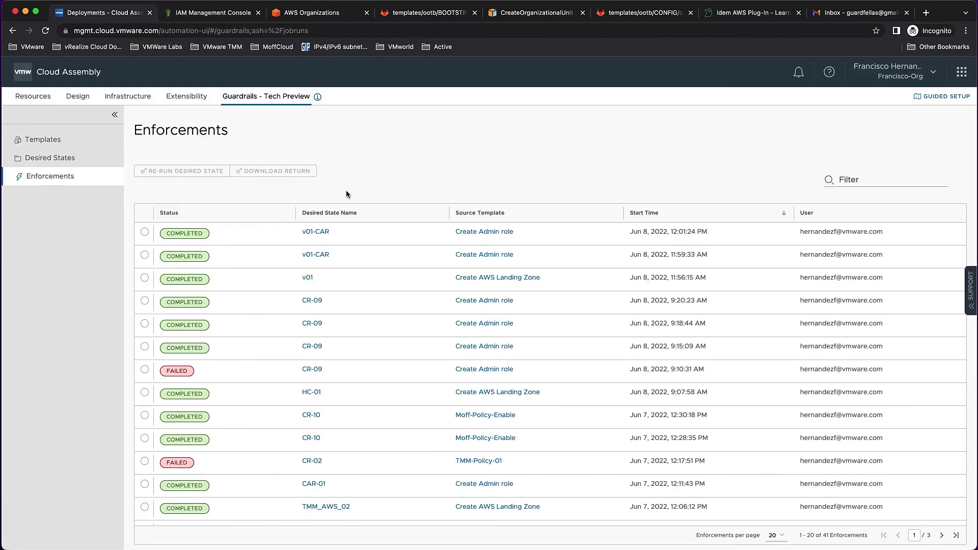